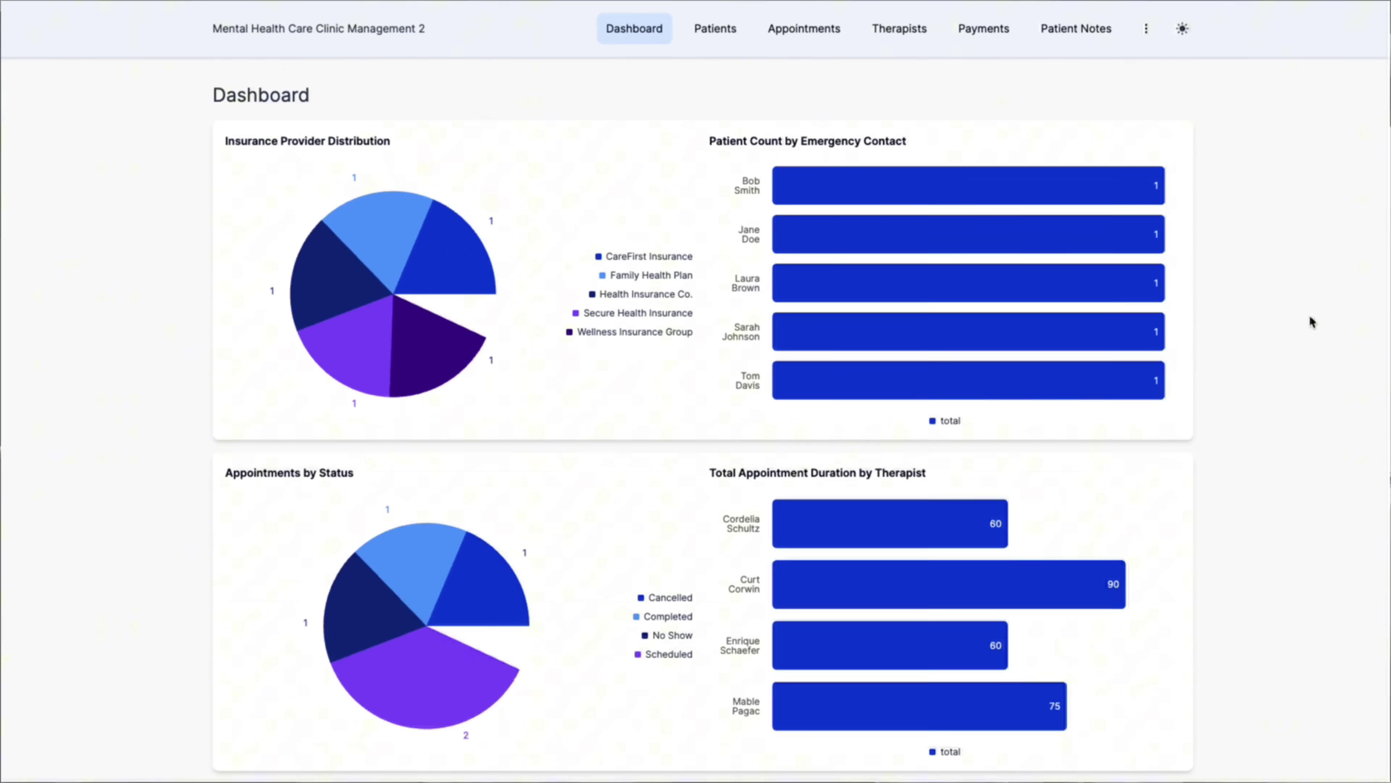
Review the charts on the live clinic app's Dashboard, look over the Patients page and open the Appointments page
{"action": "scroll", "coordinate": [1309, 316], "scroll_direction": "down", "scroll_amount": 8}
{"action": "scroll", "coordinate": [1310, 316], "scroll_direction": "down", "scroll_amount": 5}
{"action": "left_click", "coordinate": [717, 32]}
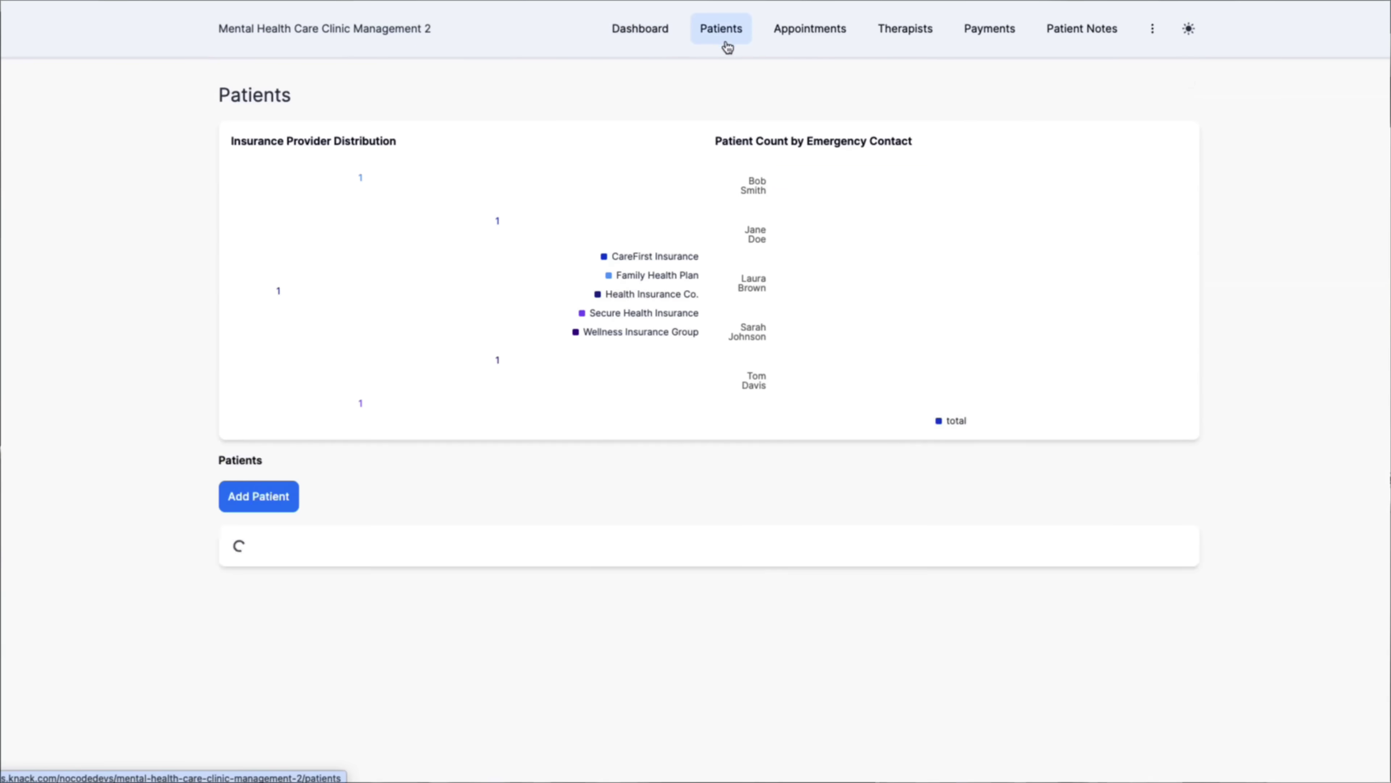
{"action": "scroll", "coordinate": [924, 381], "scroll_direction": "down", "scroll_amount": 4}
{"action": "left_click", "coordinate": [789, 33]}
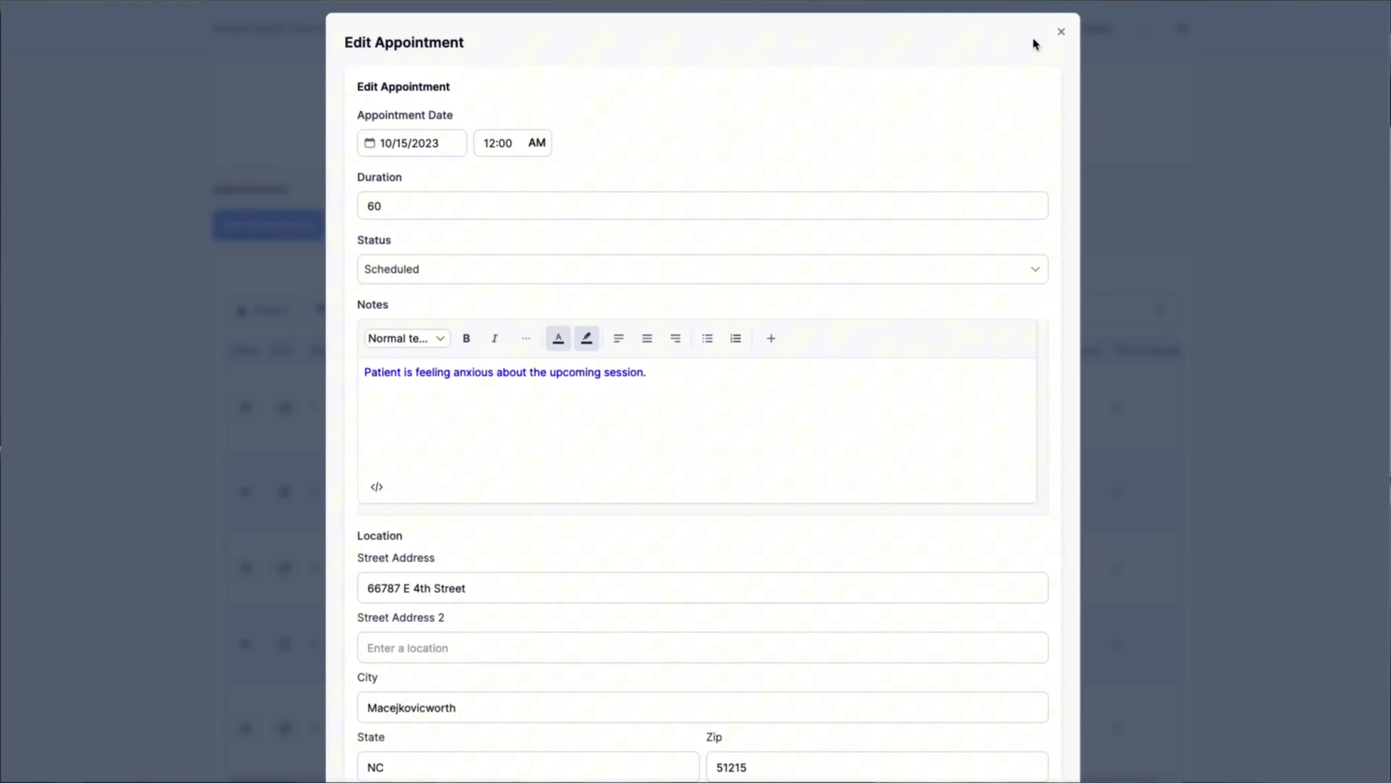
Close the Edit Appointment form and look over the Therapists and Payments pages of the live clinic app
{"action": "left_click", "coordinate": [1056, 32]}
{"action": "left_click", "coordinate": [899, 28]}
{"action": "scroll", "coordinate": [1086, 273], "scroll_direction": "down", "scroll_amount": 5}
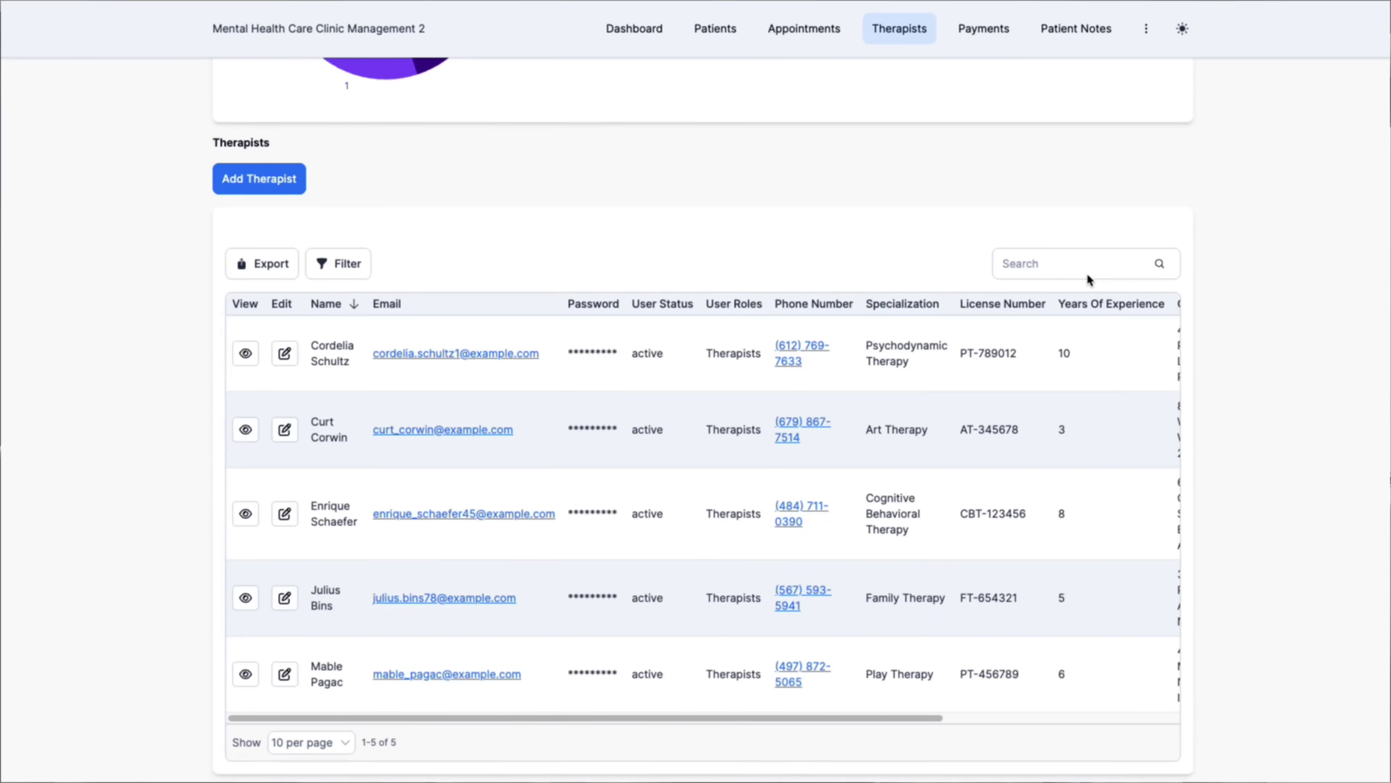
{"action": "scroll", "coordinate": [1086, 273], "scroll_direction": "up", "scroll_amount": 5}
{"action": "left_click", "coordinate": [1001, 29]}
{"action": "scroll", "coordinate": [1094, 279], "scroll_direction": "down", "scroll_amount": 2}
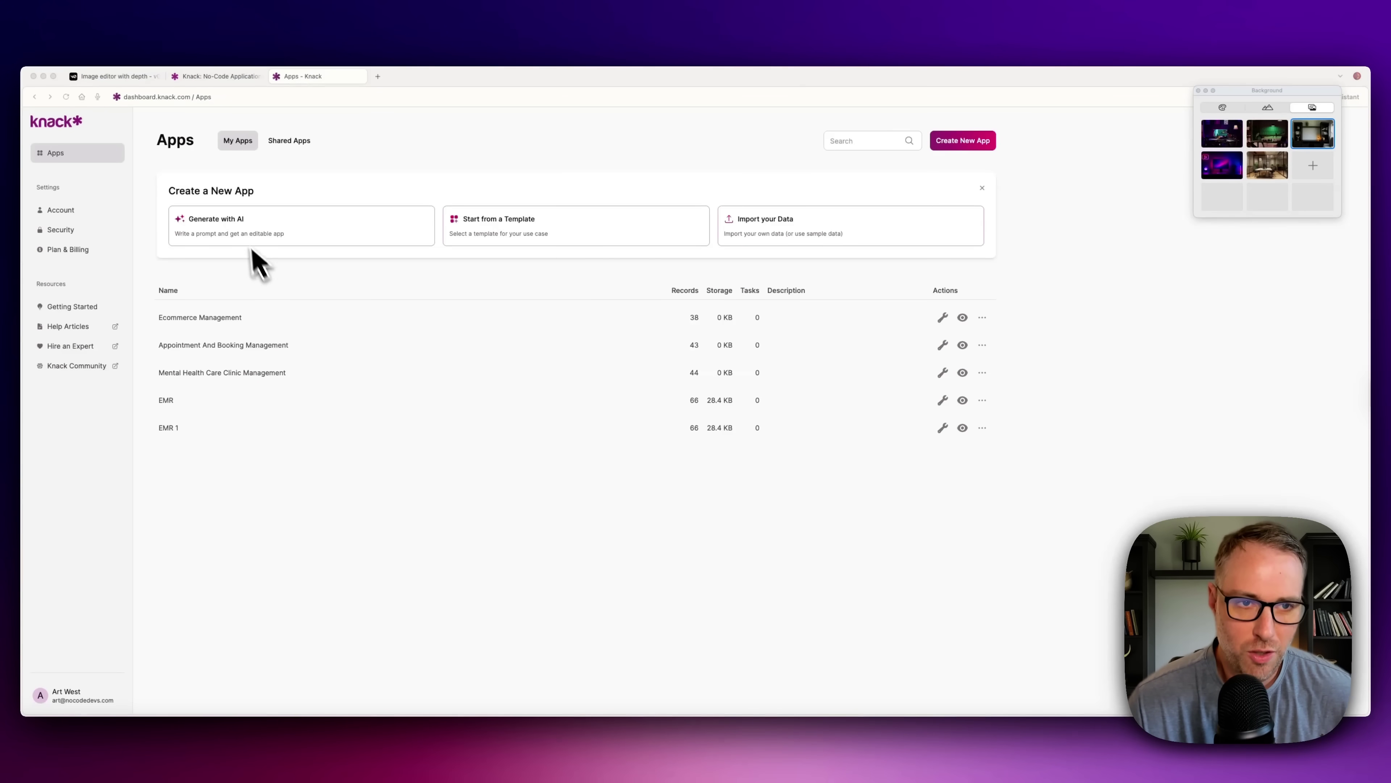
Generate an app with AI: "a hipaa compliant app for a small mental health care clinic to track patients, collect payments, keep patient notes, and schedule appointments."
{"action": "left_click", "coordinate": [241, 233]}
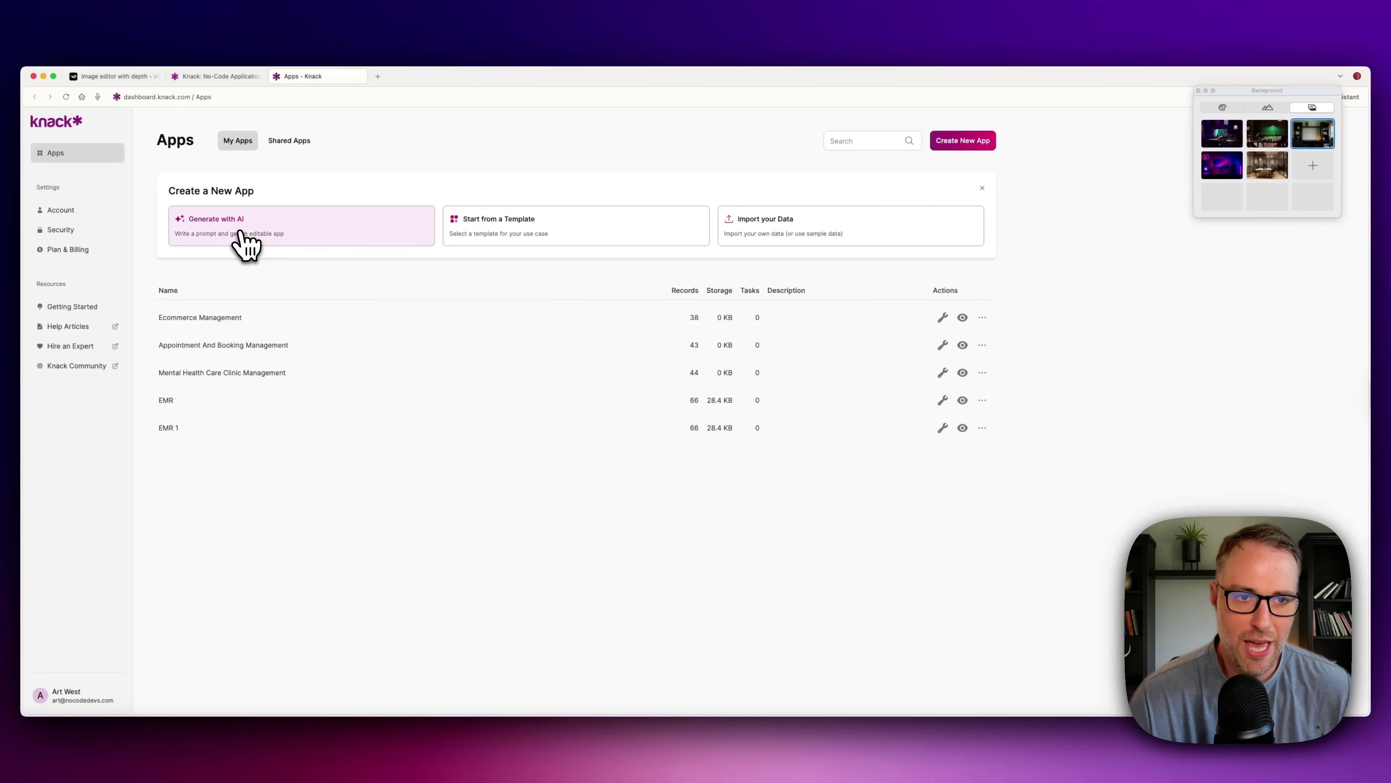
{"action": "left_click", "coordinate": [241, 234]}
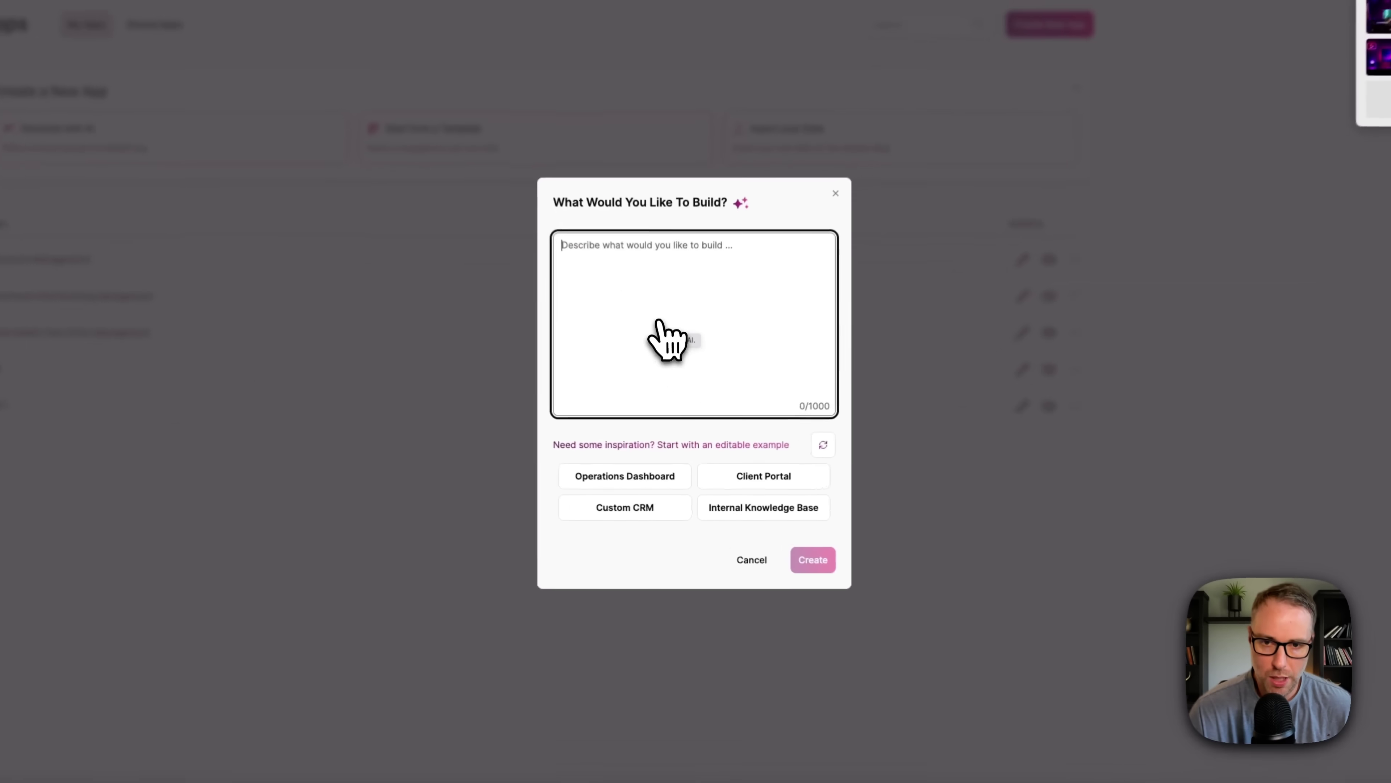
{"action": "type", "text": "a hipaa compliant app for a small mental health care clinic to track patients, collect payments, keep patient notes, and schedule appointments."}
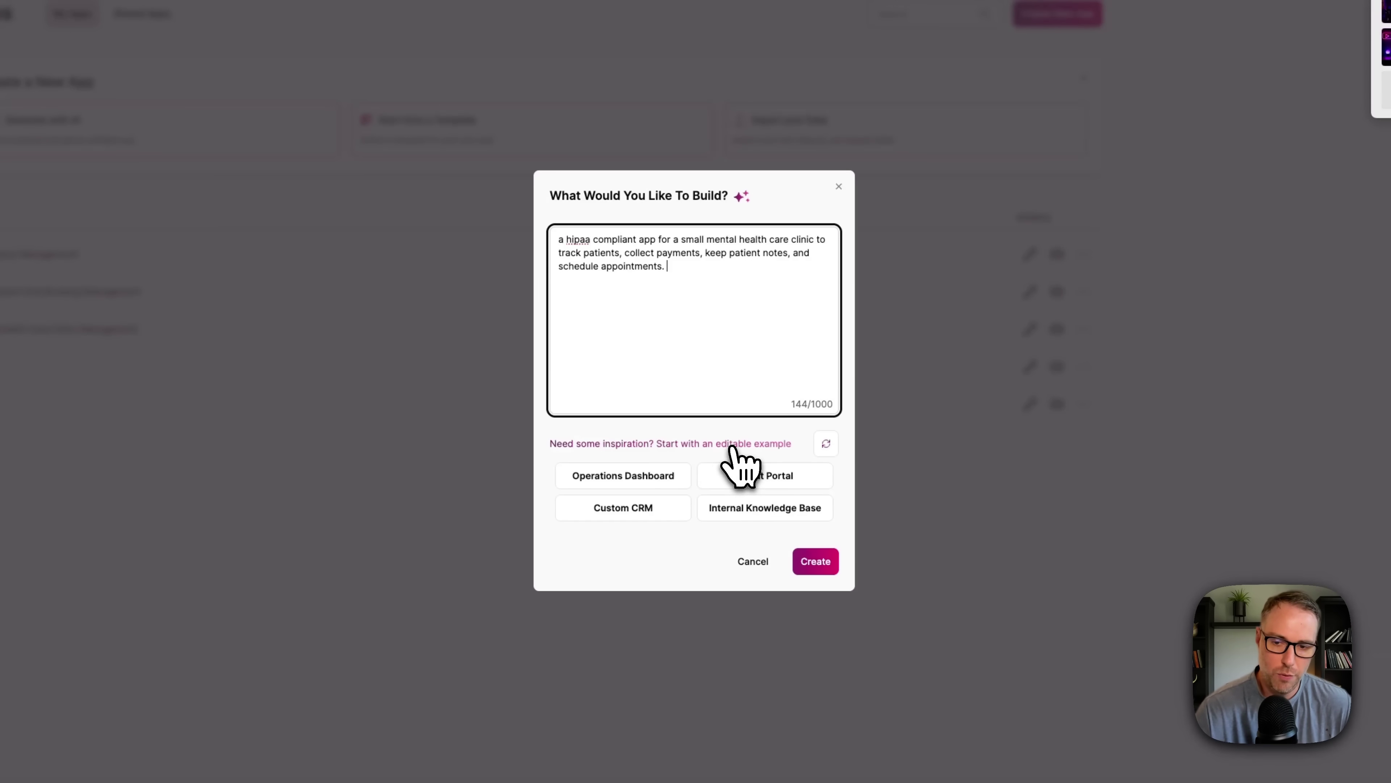
{"action": "left_click", "coordinate": [815, 560]}
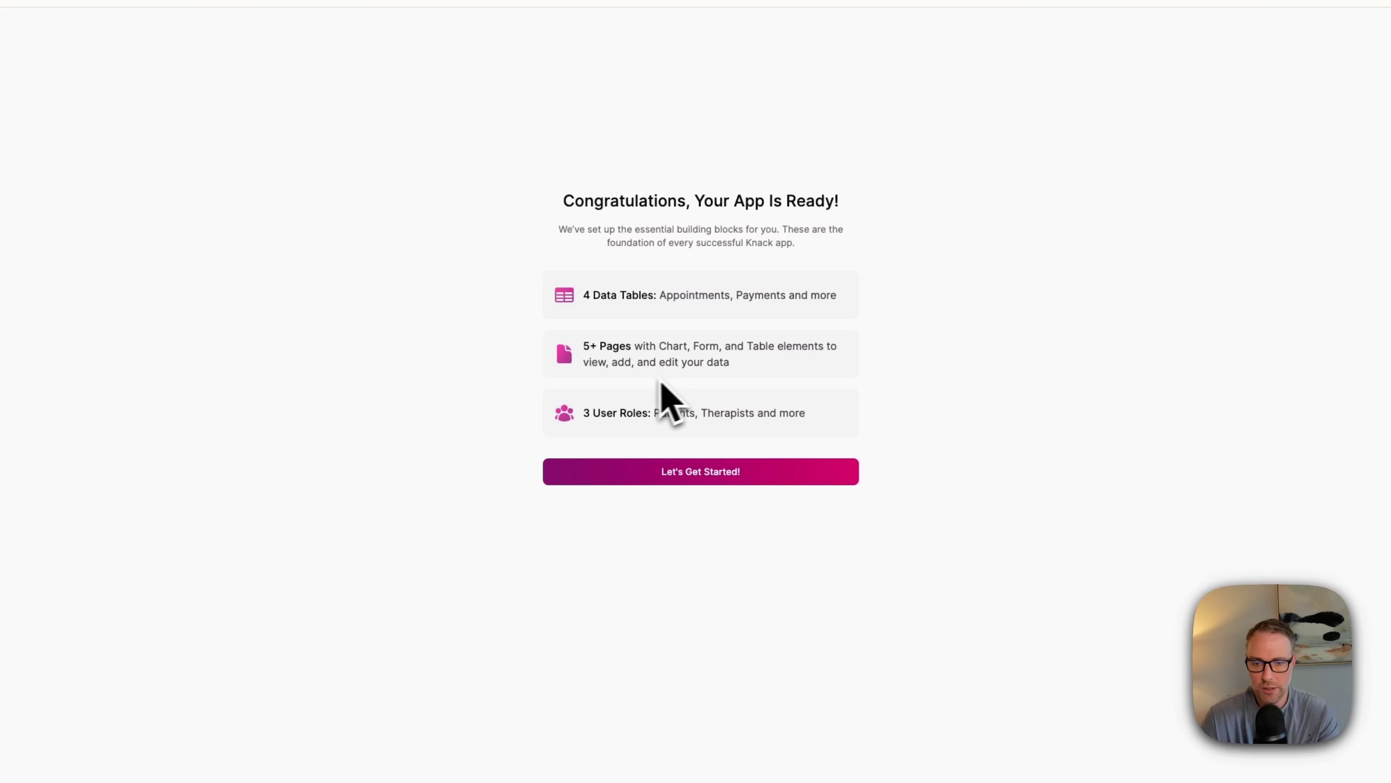
{"action": "left_click", "coordinate": [689, 455]}
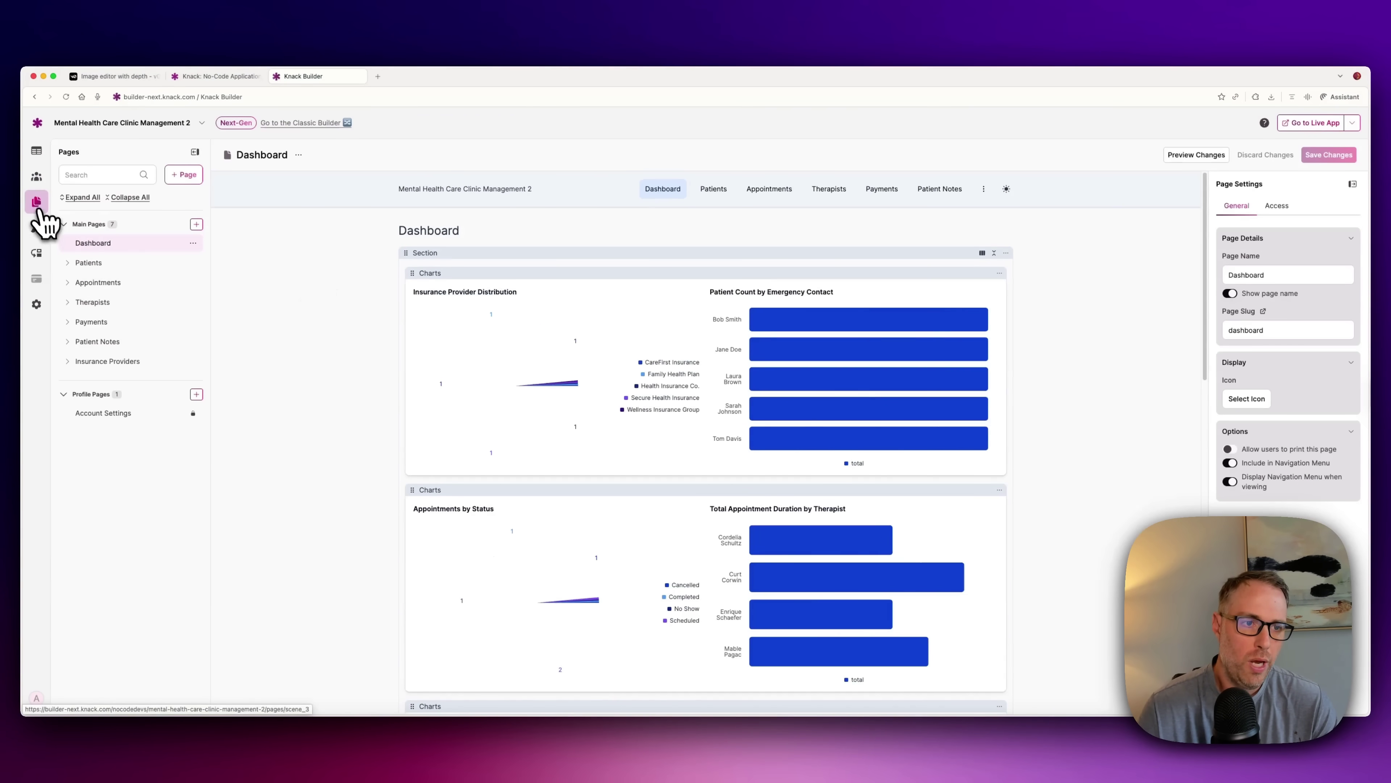
Examine all the chart sections on the generated app's Dashboard page in the builder
{"action": "left_click", "coordinate": [88, 244]}
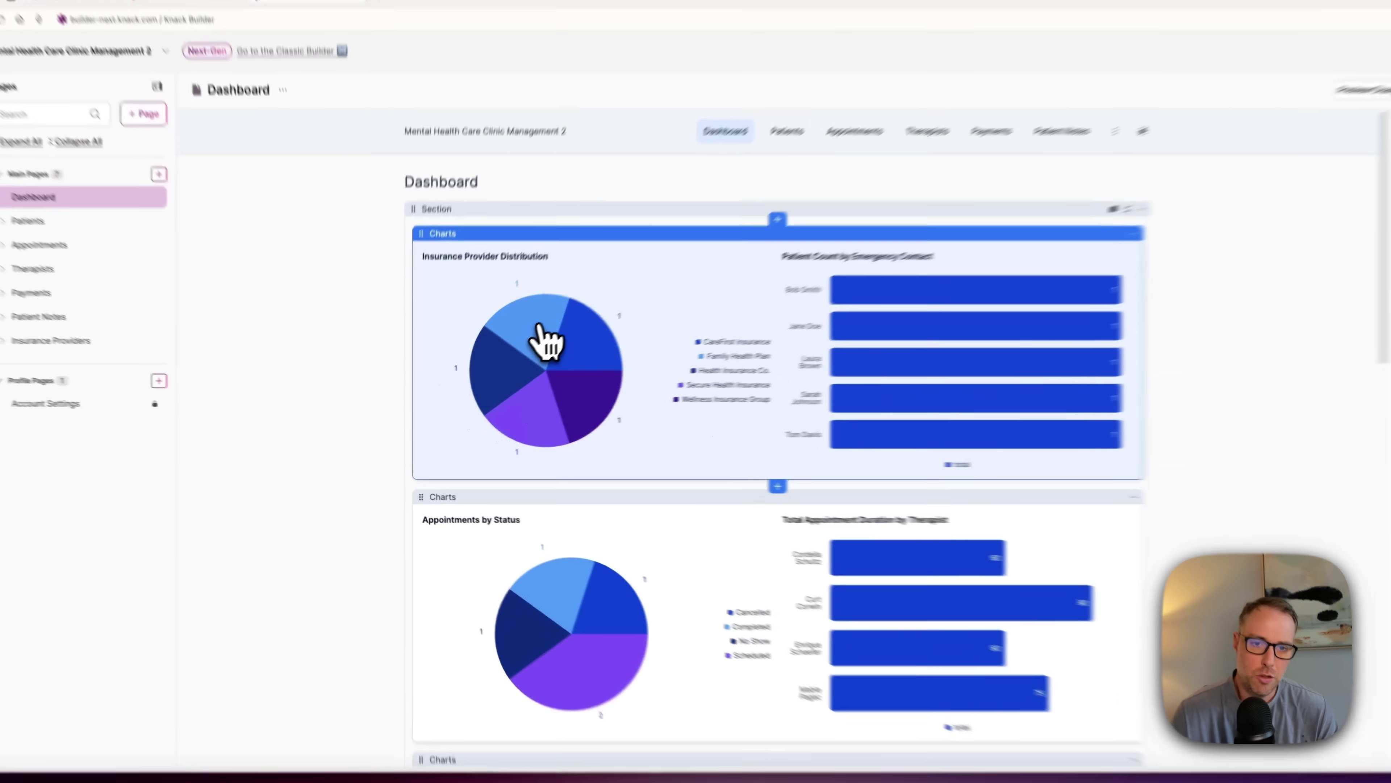
{"action": "scroll", "coordinate": [583, 354], "scroll_direction": "down", "scroll_amount": 3}
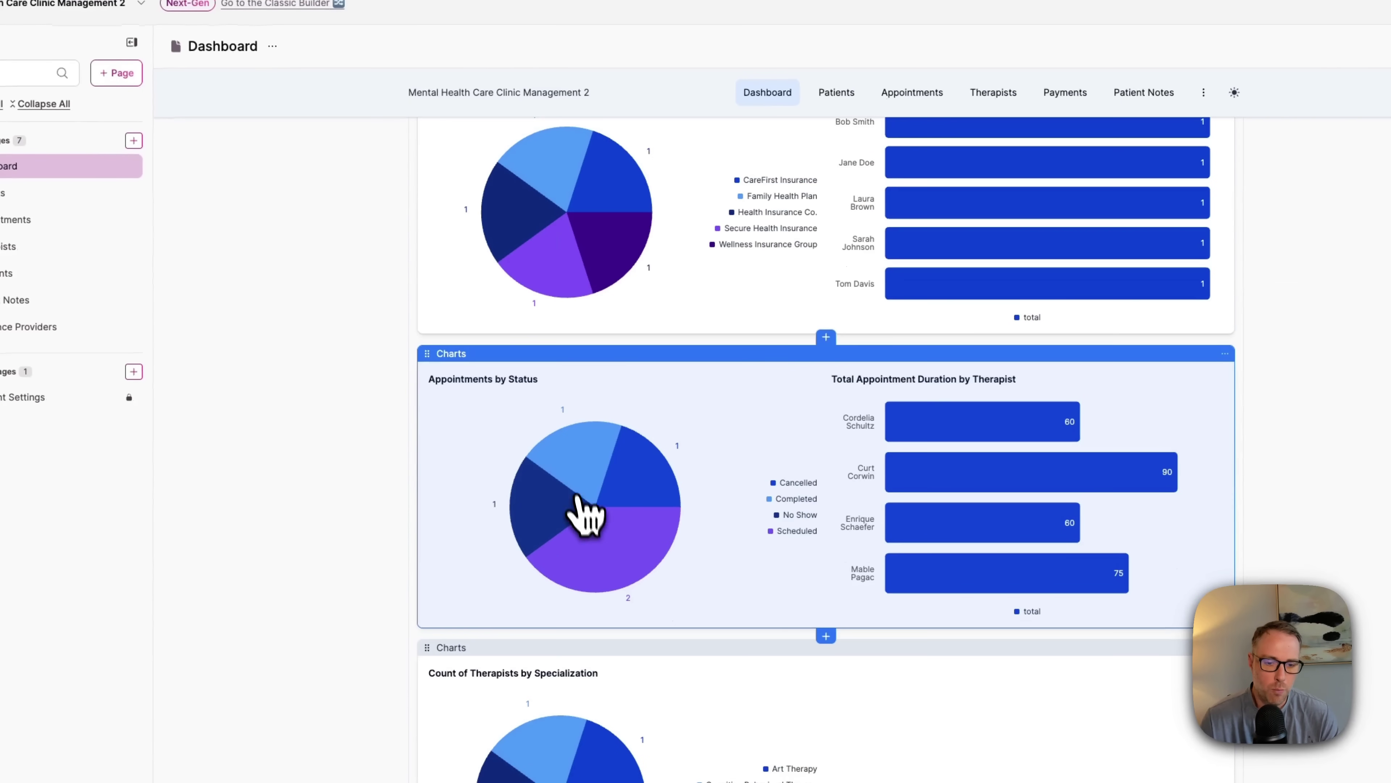
{"action": "scroll", "coordinate": [578, 512], "scroll_direction": "down", "scroll_amount": 4}
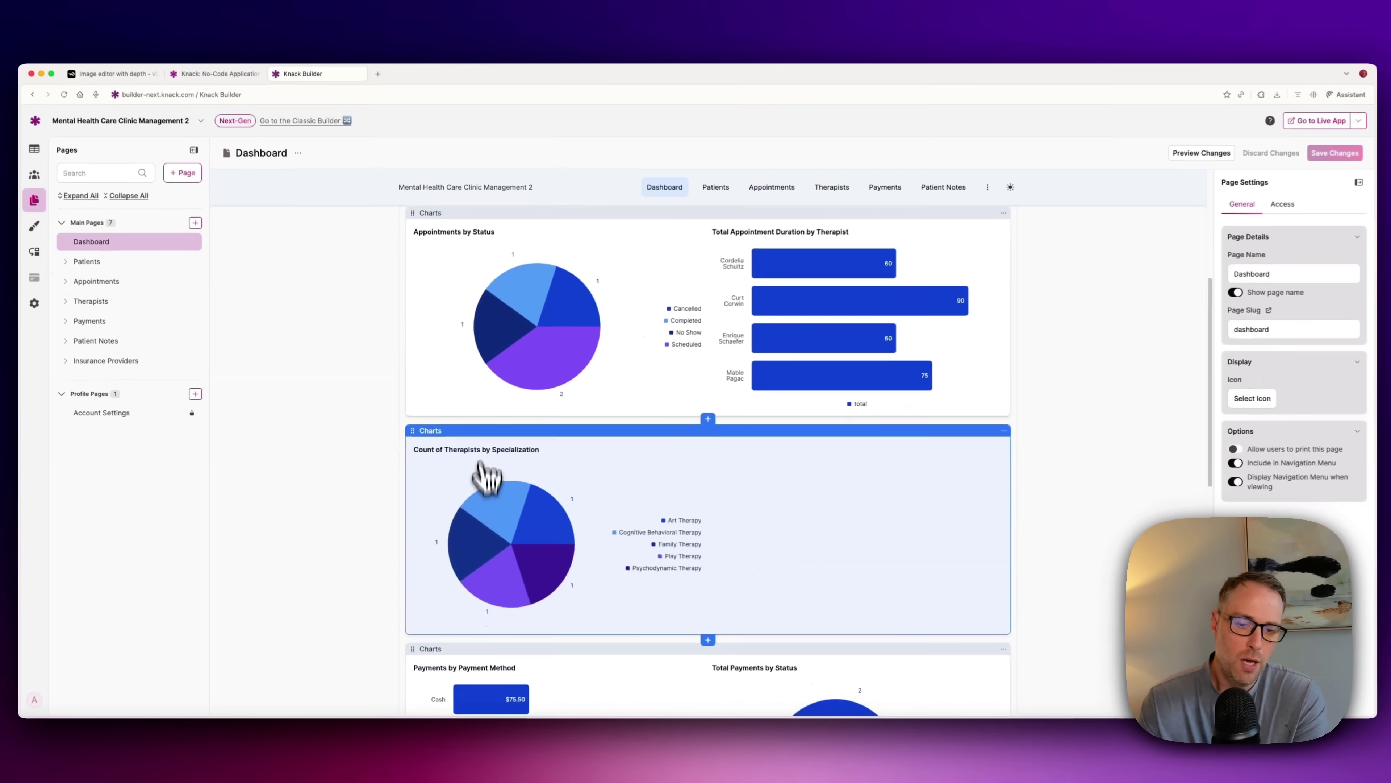
{"action": "scroll", "coordinate": [543, 449], "scroll_direction": "down", "scroll_amount": 3}
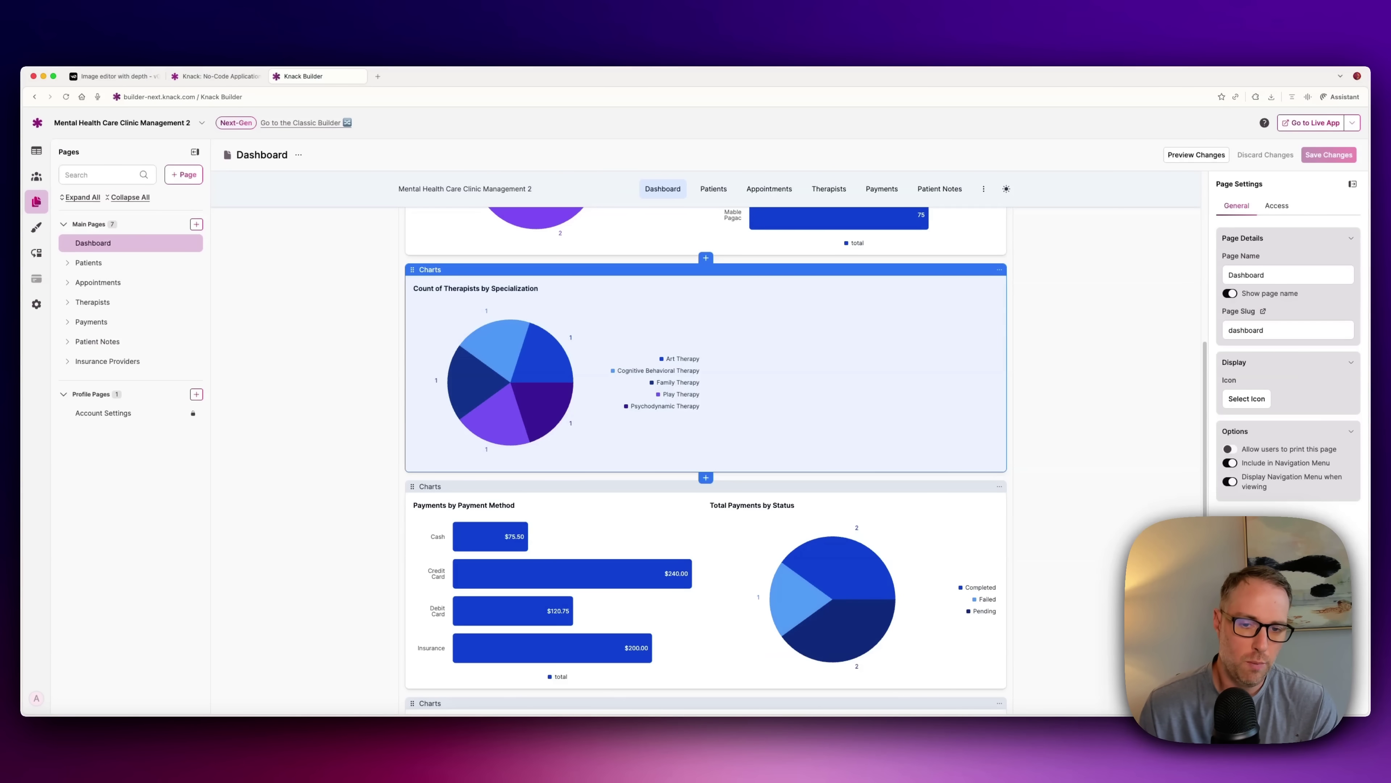
{"action": "scroll", "coordinate": [498, 428], "scroll_direction": "down", "scroll_amount": 5}
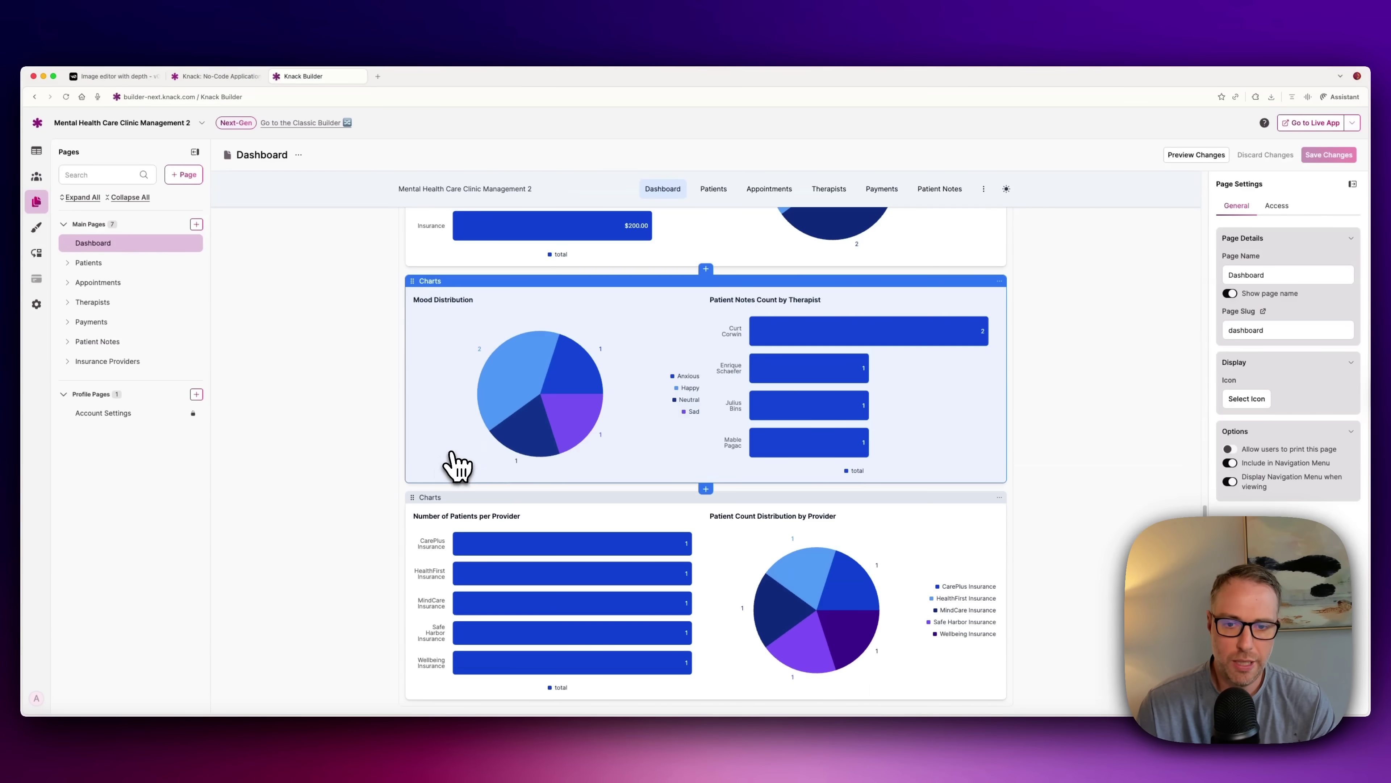
{"action": "scroll", "coordinate": [559, 510], "scroll_direction": "up", "scroll_amount": 10}
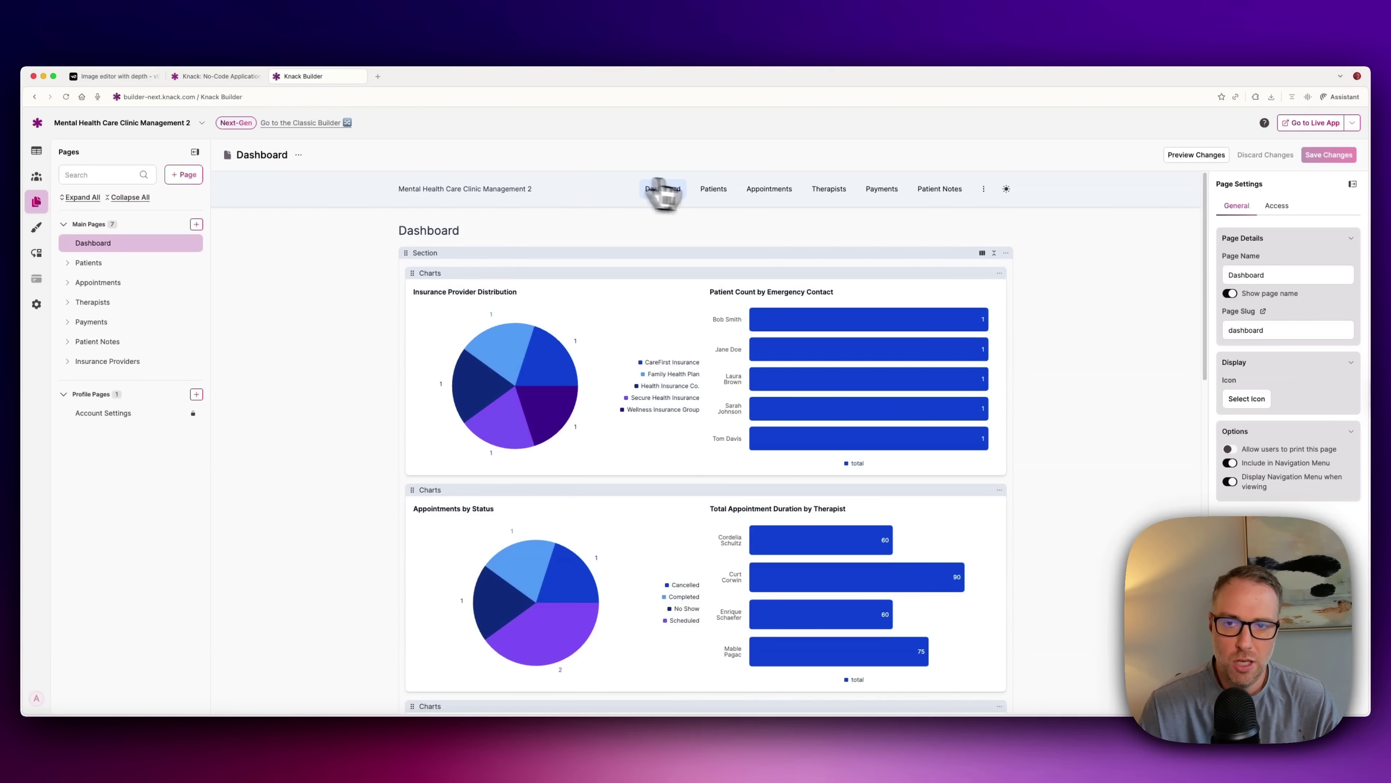
Examine the charts and record tables on the Patients and Appointments pages in the builder
{"action": "left_click", "coordinate": [720, 196]}
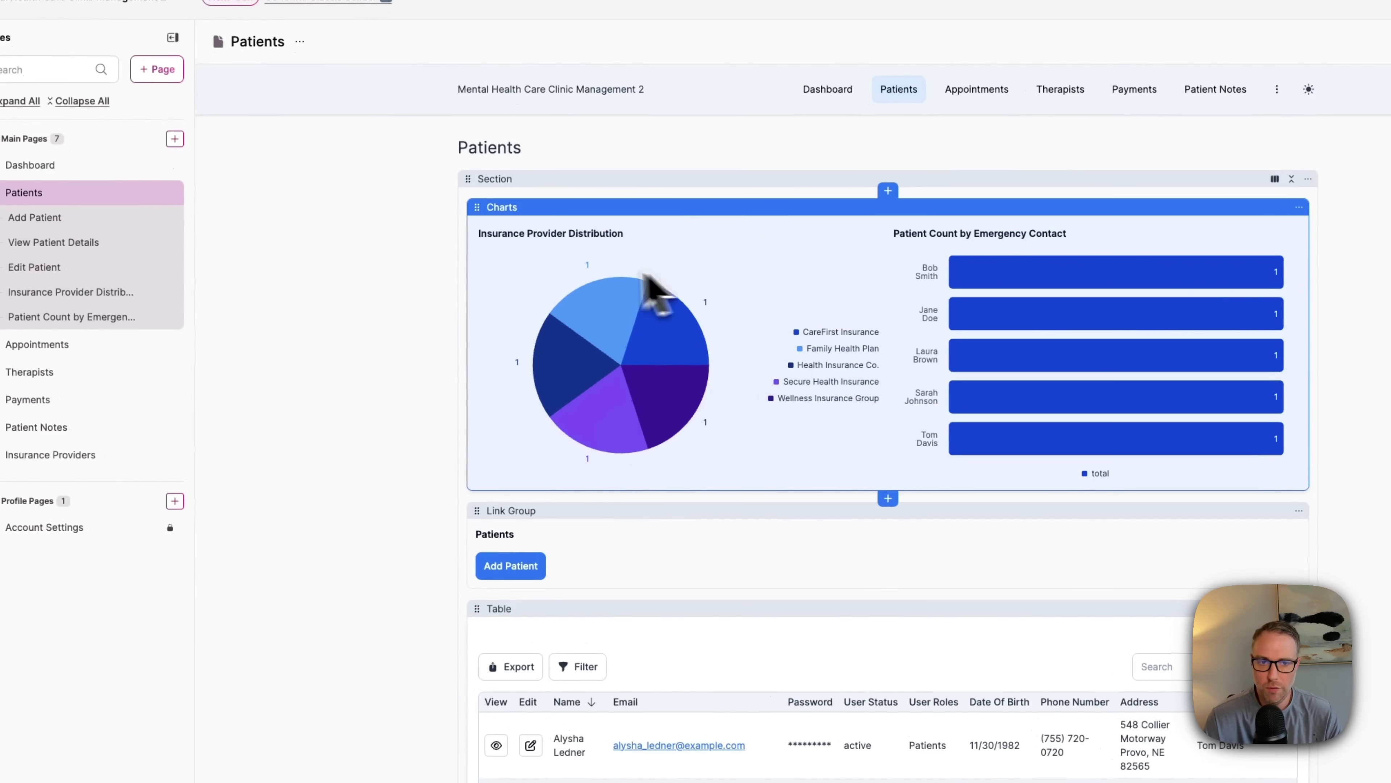
{"action": "scroll", "coordinate": [739, 329], "scroll_direction": "down", "scroll_amount": 5}
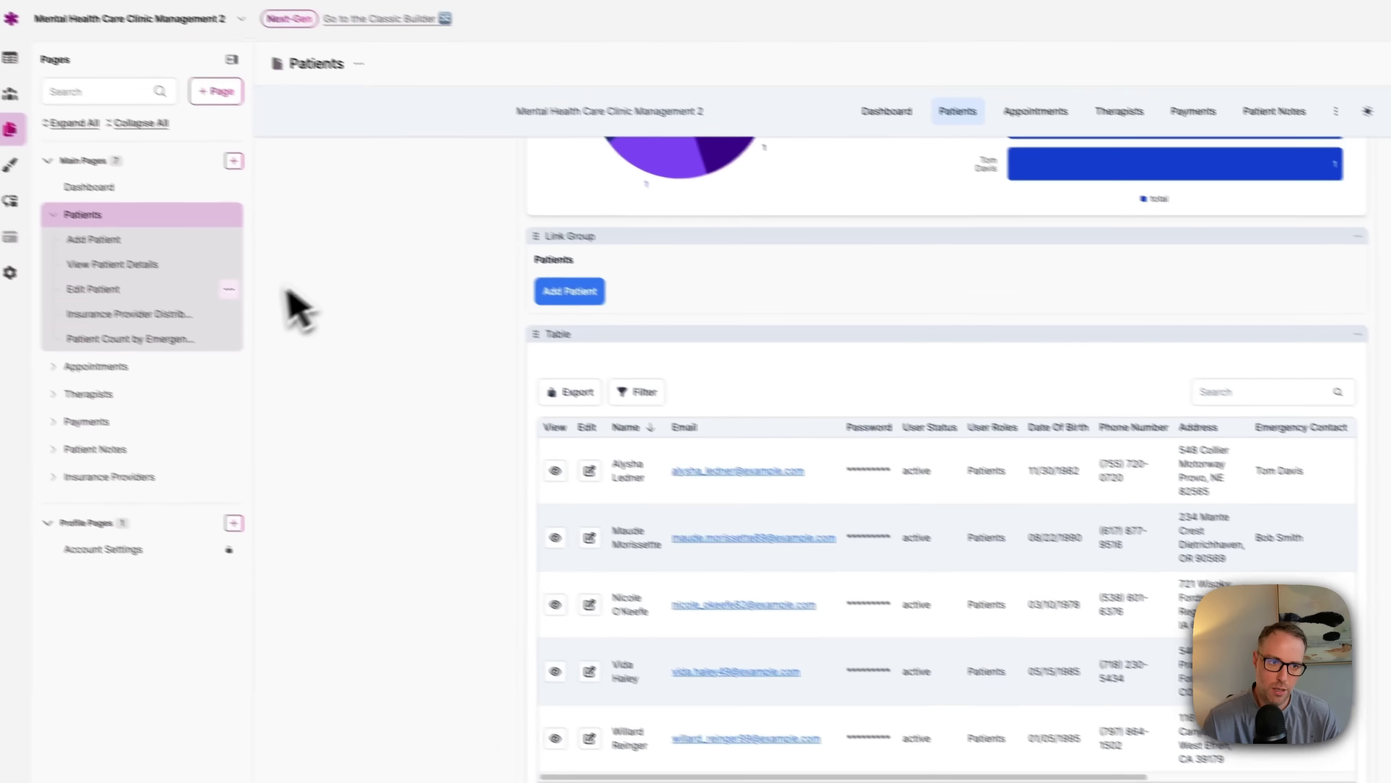
{"action": "left_click", "coordinate": [57, 344]}
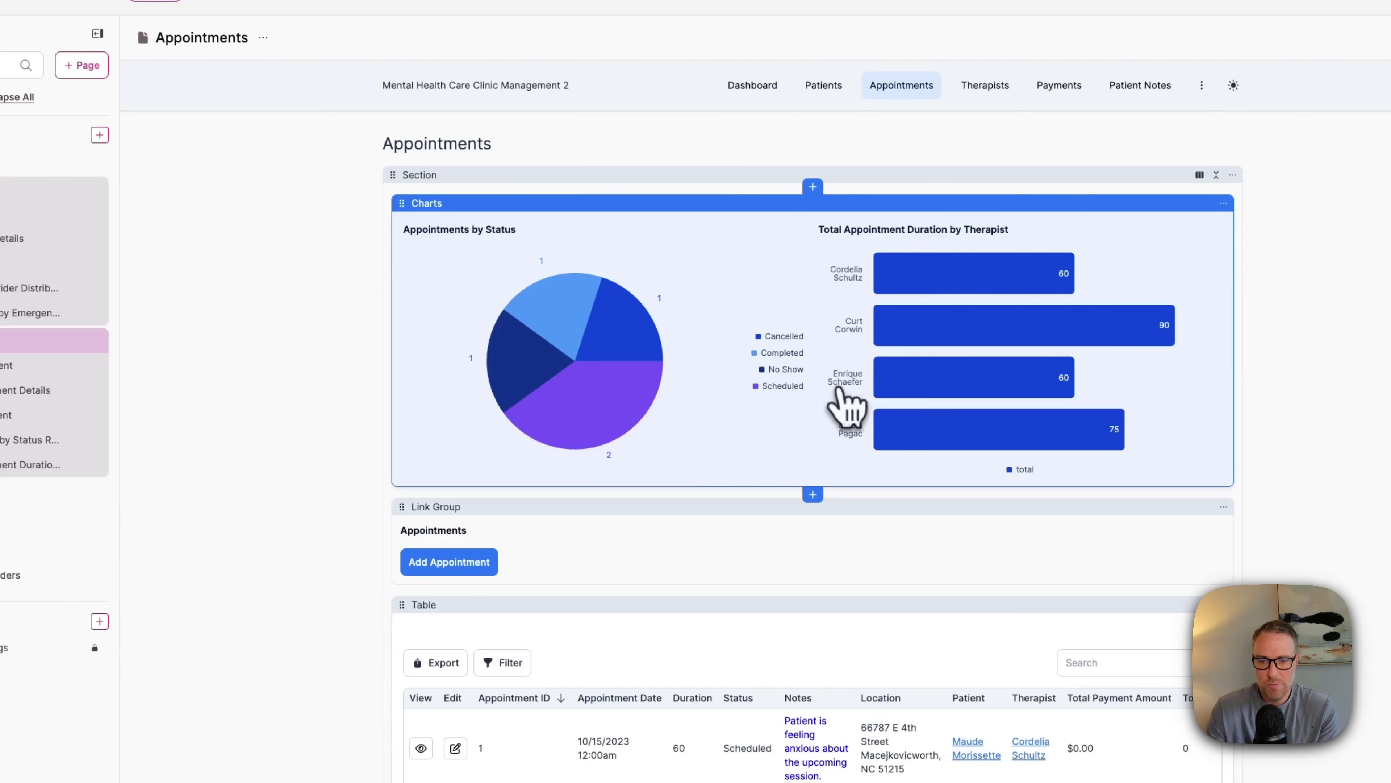
{"action": "scroll", "coordinate": [847, 405], "scroll_direction": "down", "scroll_amount": 5}
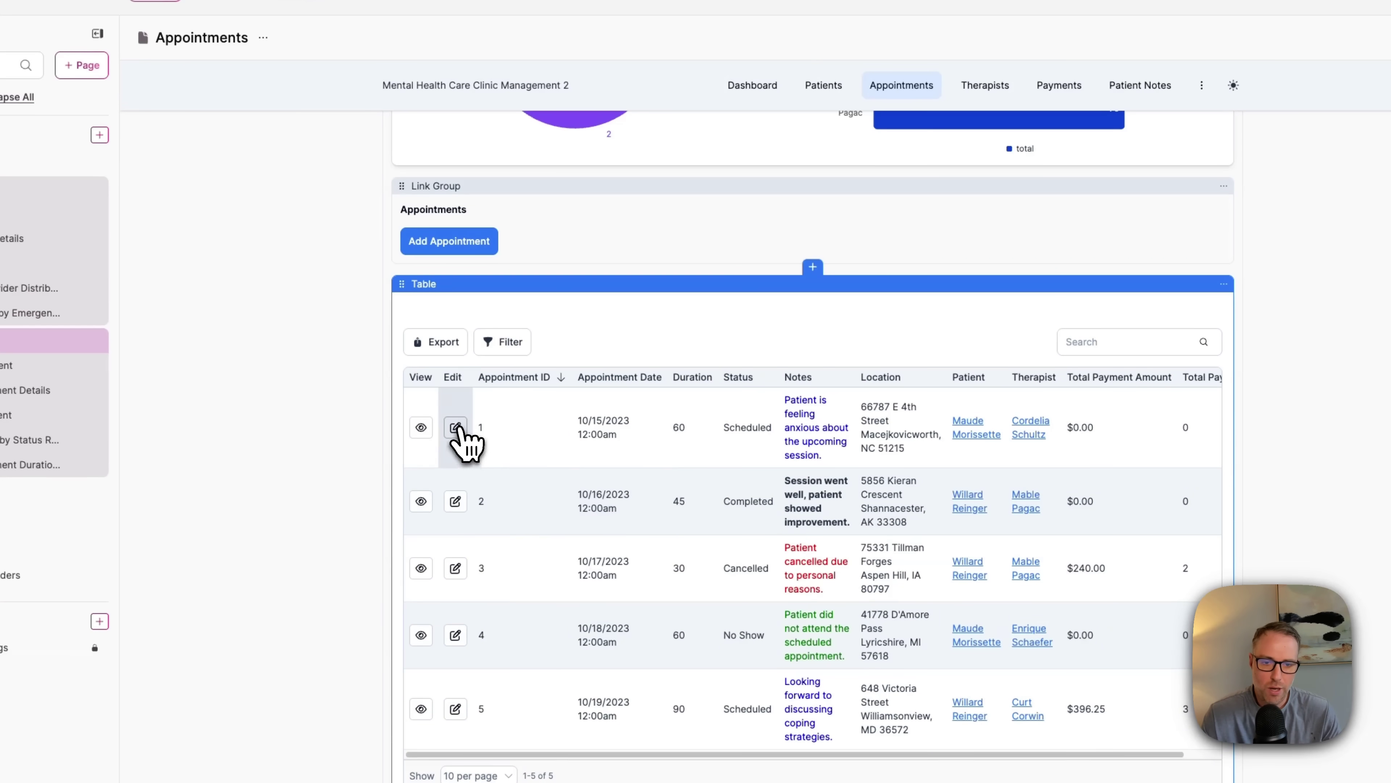
{"action": "scroll", "coordinate": [488, 458], "scroll_direction": "down", "scroll_amount": 1}
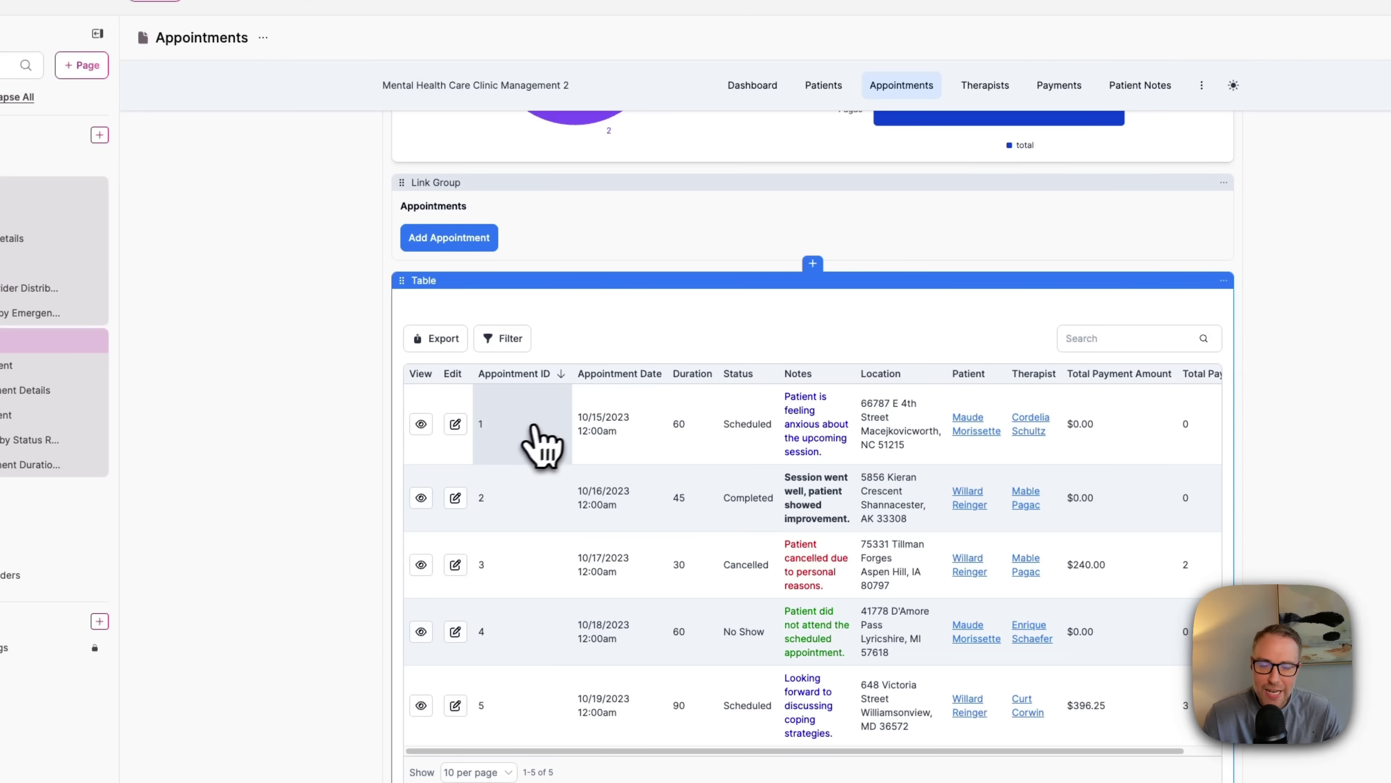
{"action": "scroll", "coordinate": [602, 422], "scroll_direction": "up", "scroll_amount": 5}
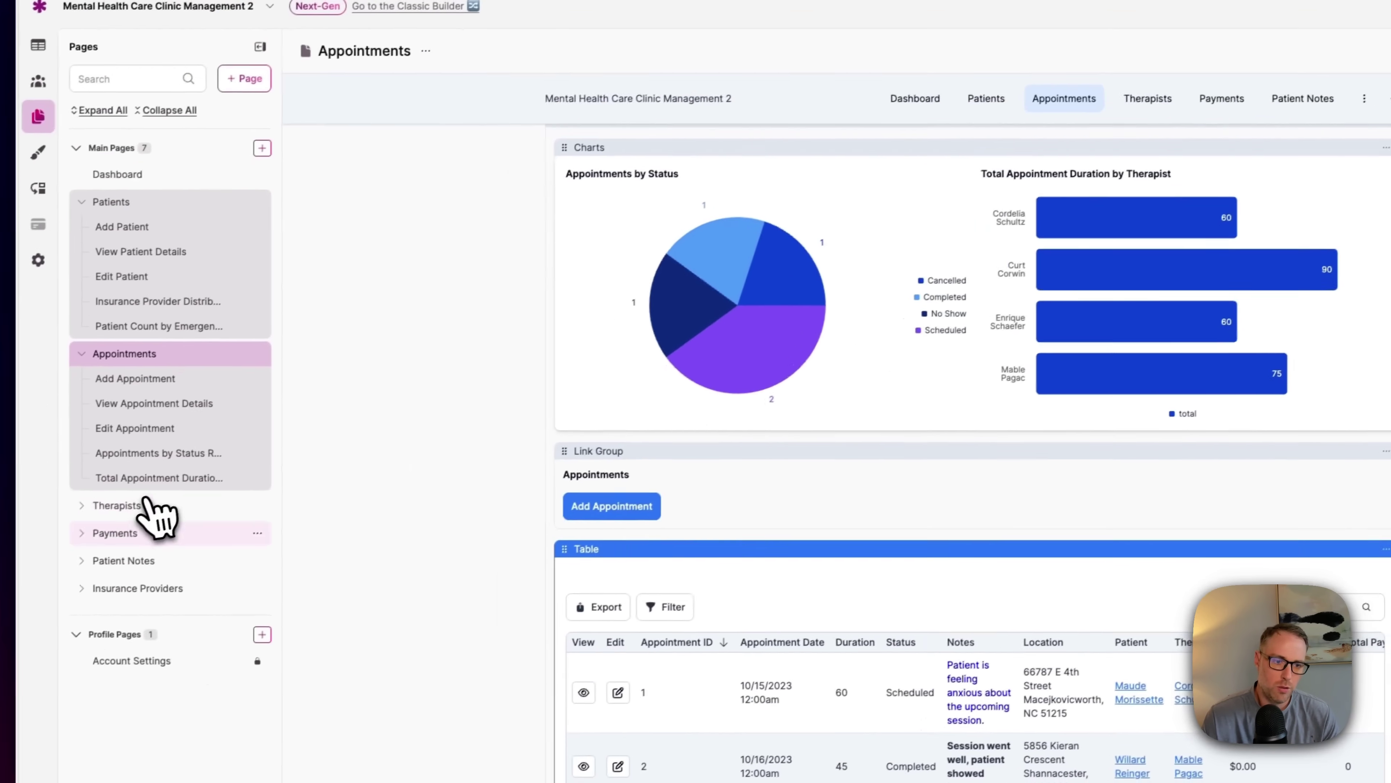
Look over the Therapists, Payments and Patient Notes pages in the builder
{"action": "left_click", "coordinate": [145, 502]}
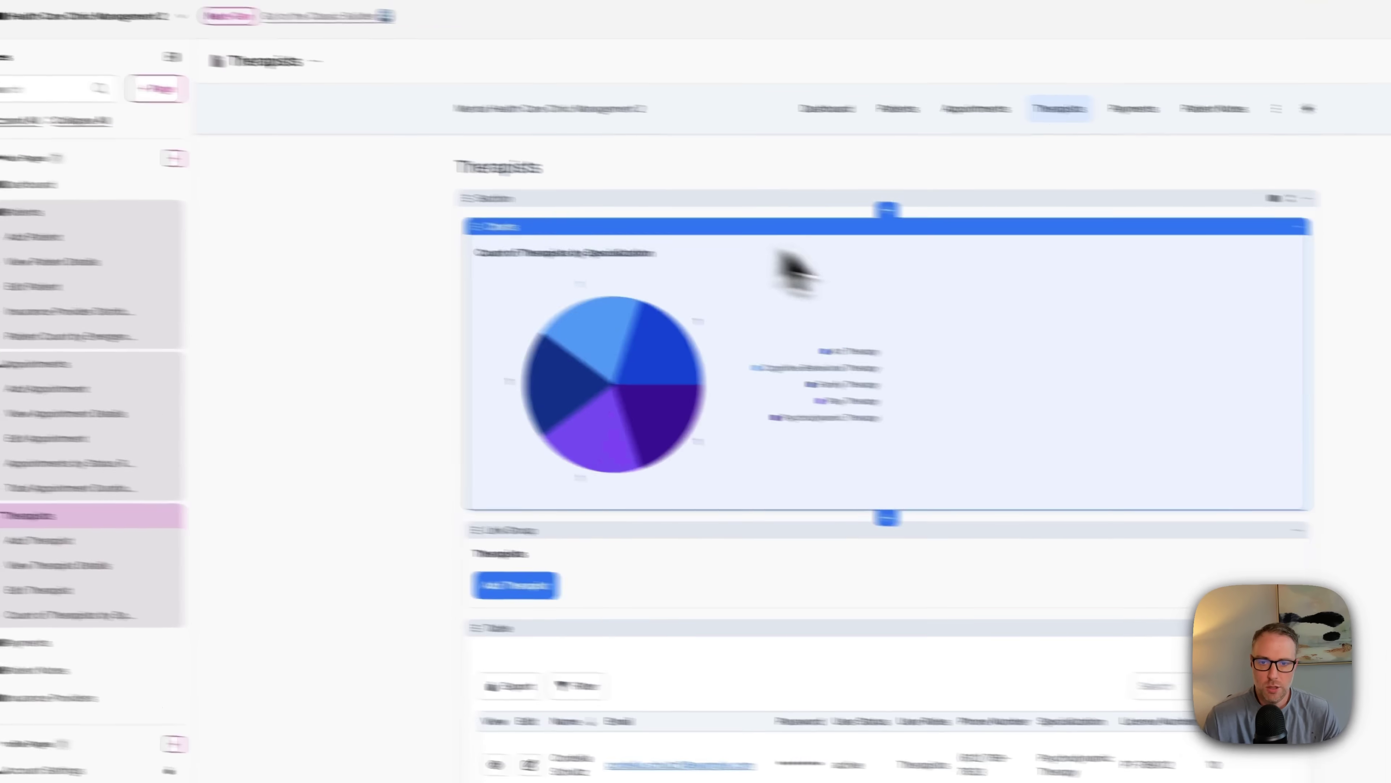
{"action": "scroll", "coordinate": [547, 394], "scroll_direction": "down", "scroll_amount": 5}
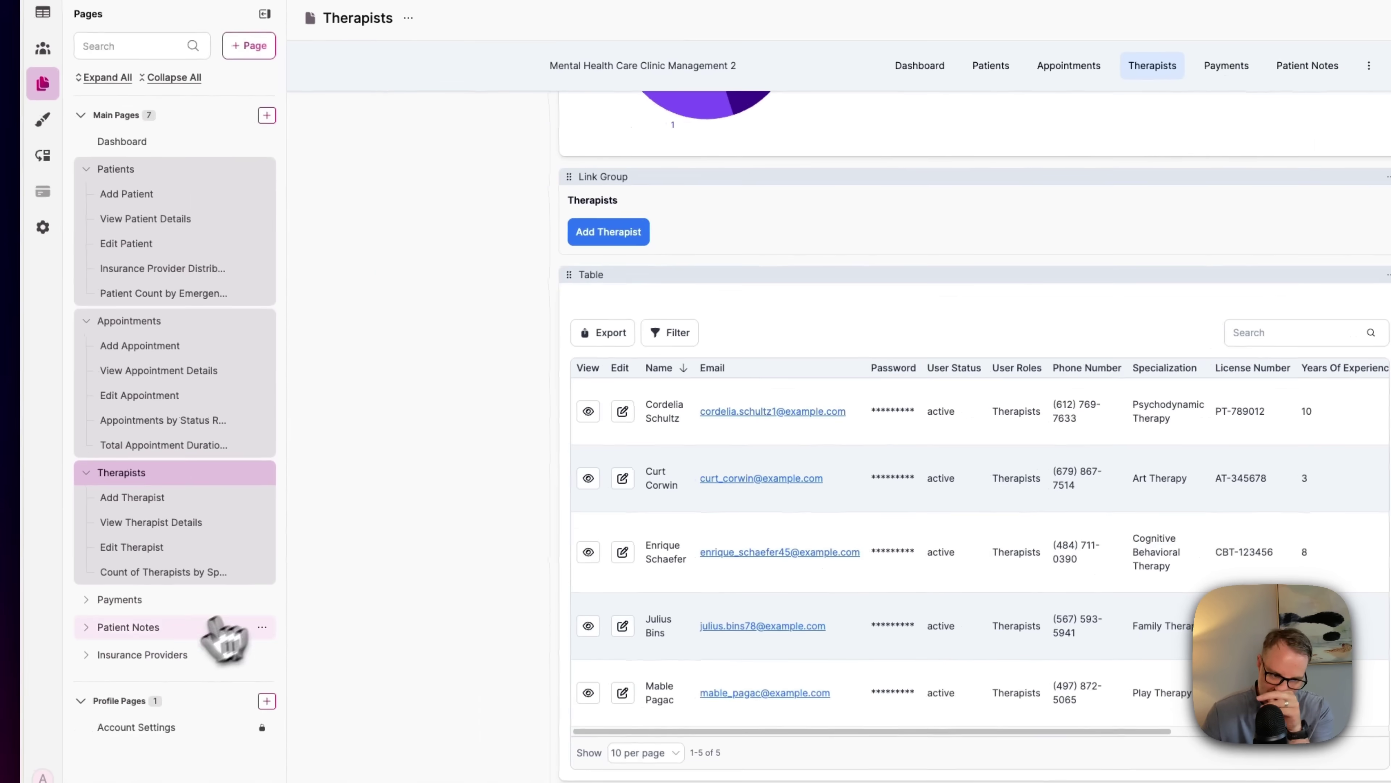
{"action": "left_click", "coordinate": [208, 600]}
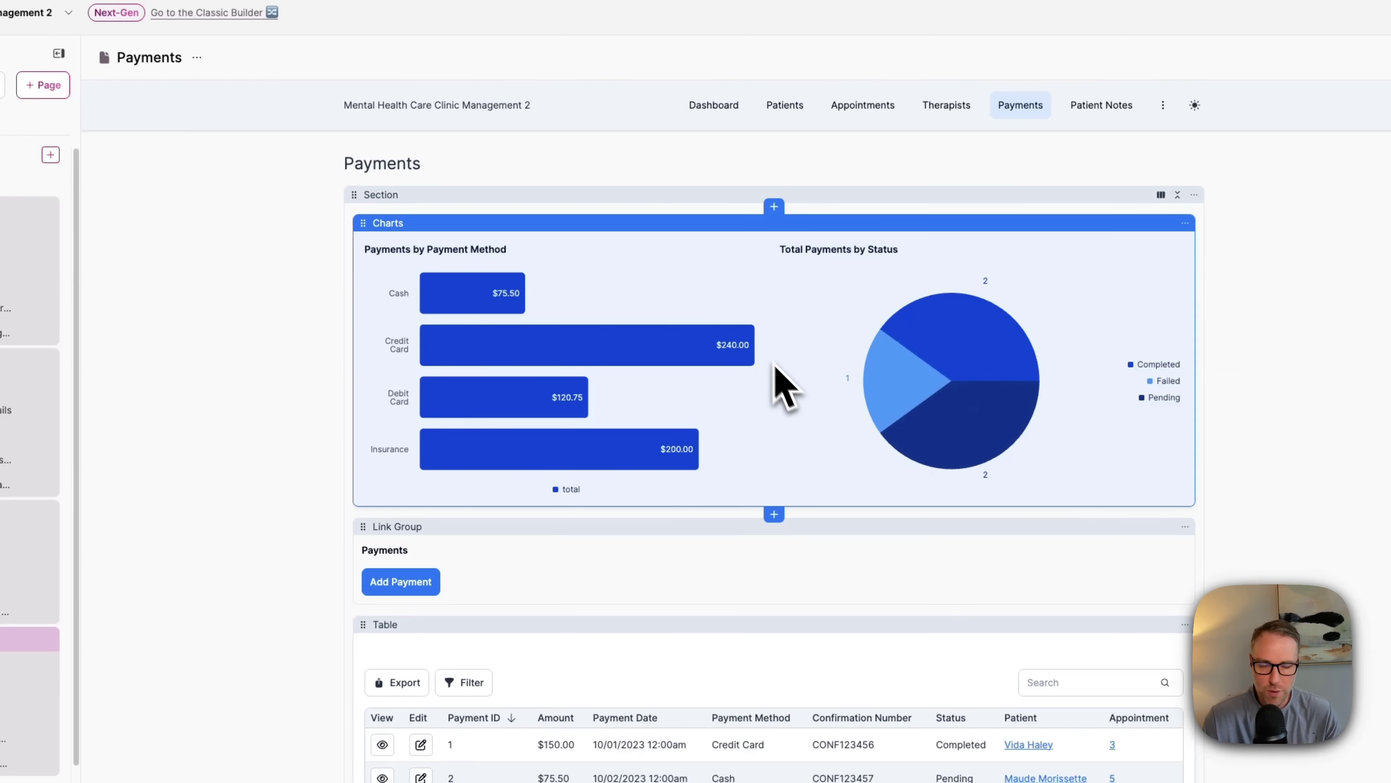
{"action": "scroll", "coordinate": [776, 385], "scroll_direction": "down", "scroll_amount": 3}
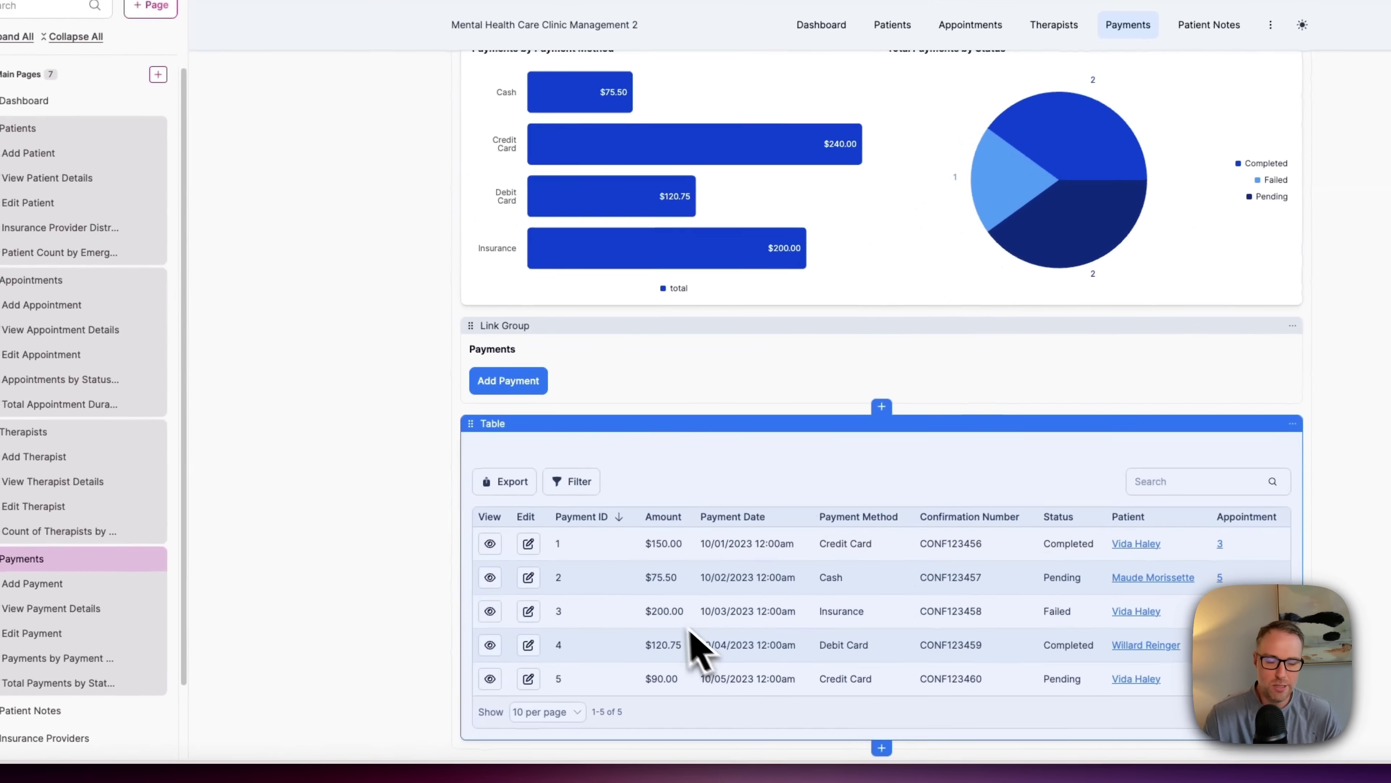
{"action": "left_click", "coordinate": [33, 708]}
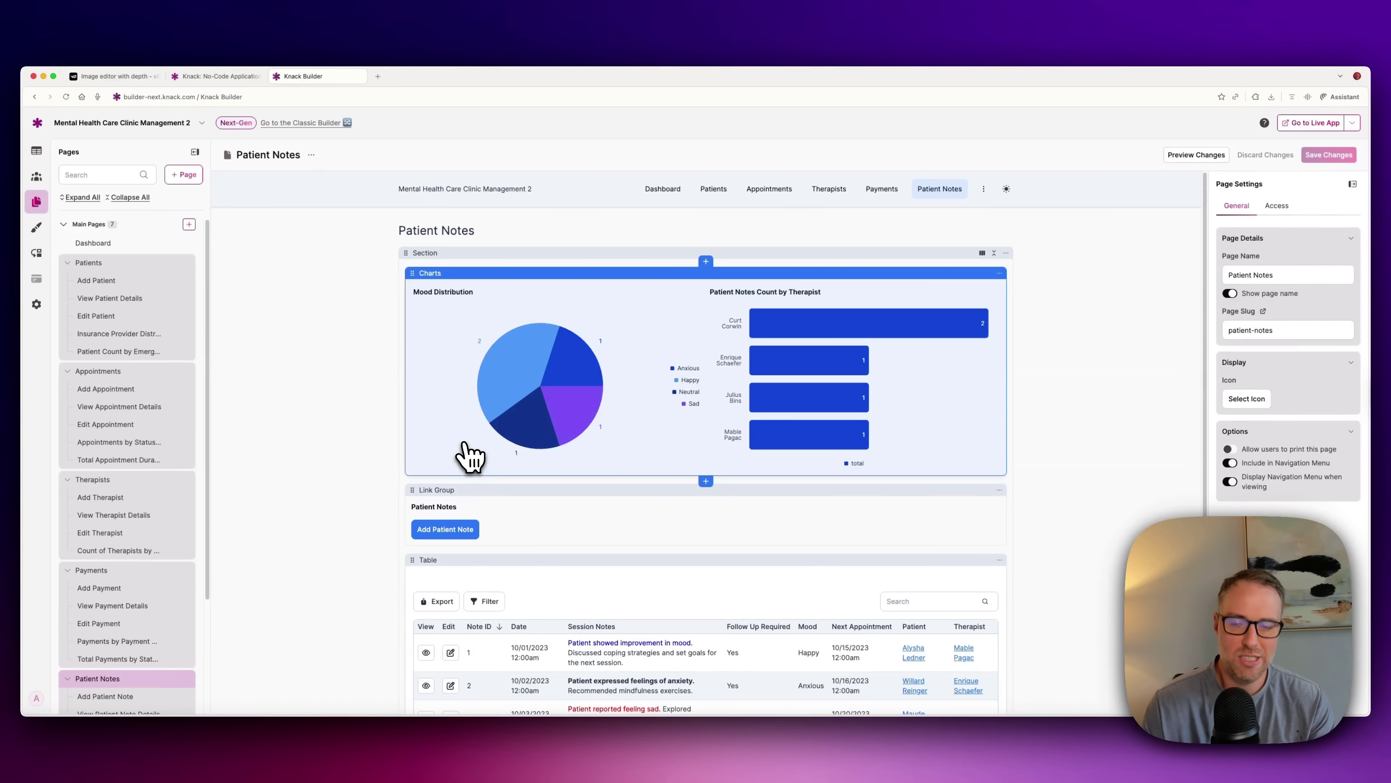
Open the live app on its Patient Notes page, preview it in Dark Mode and return it to the light appearance
{"action": "left_click", "coordinate": [1311, 124]}
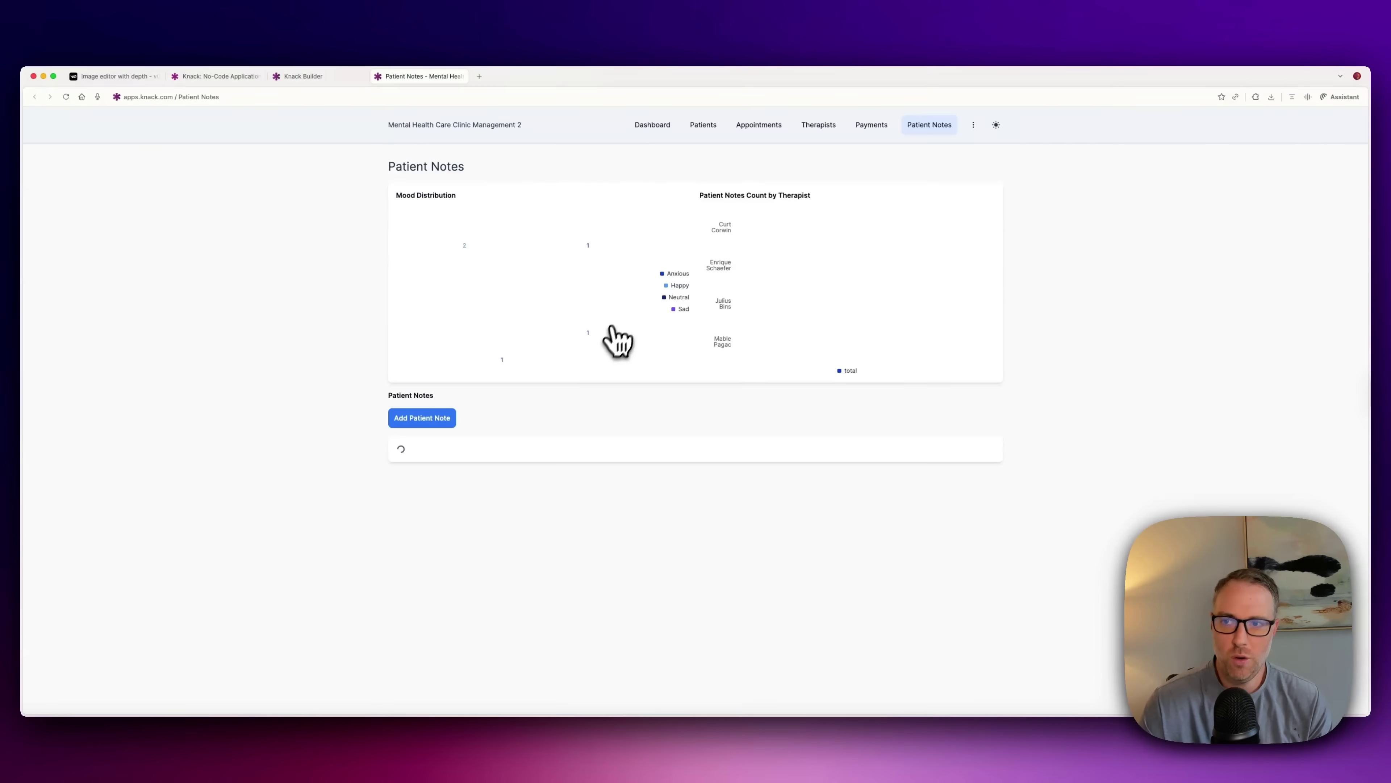
{"action": "left_click", "coordinate": [995, 124]}
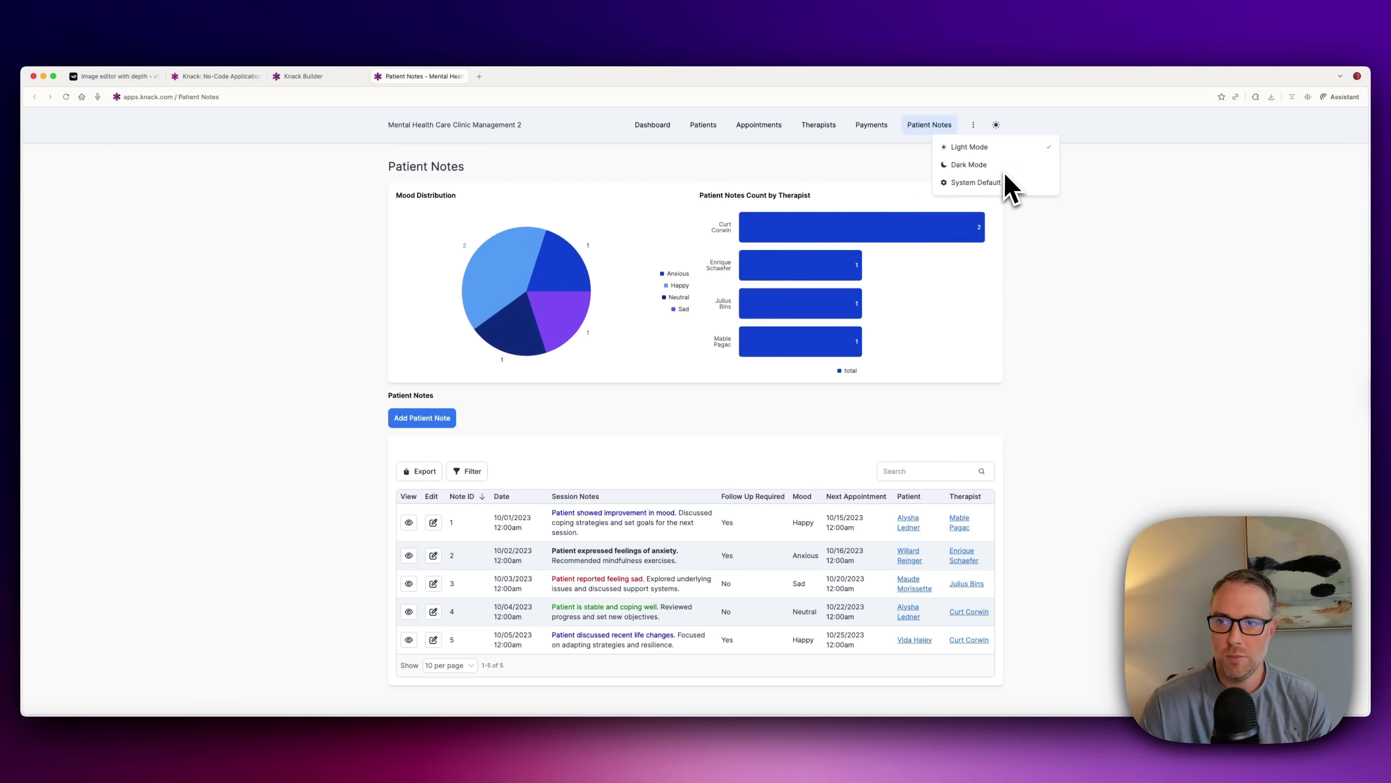
{"action": "left_click", "coordinate": [994, 168]}
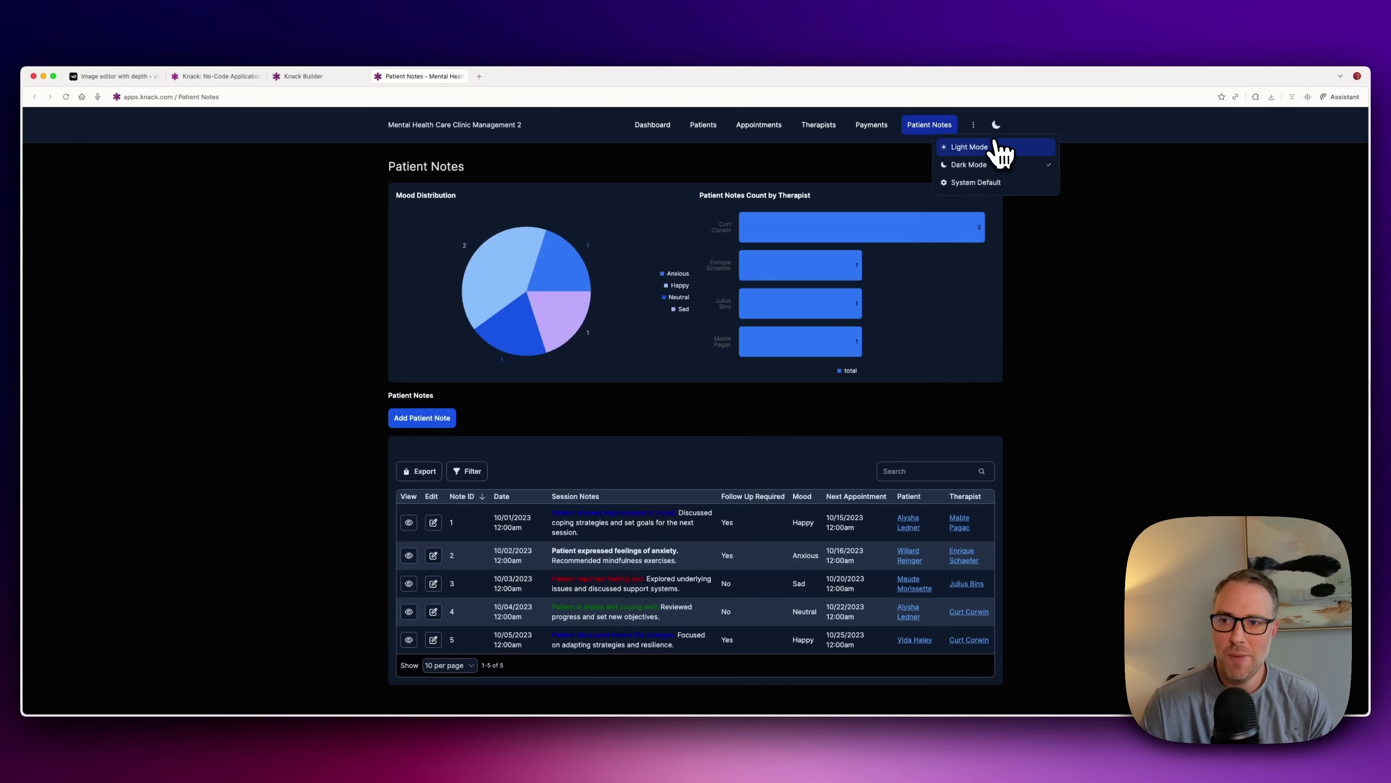
{"action": "left_click", "coordinate": [986, 182]}
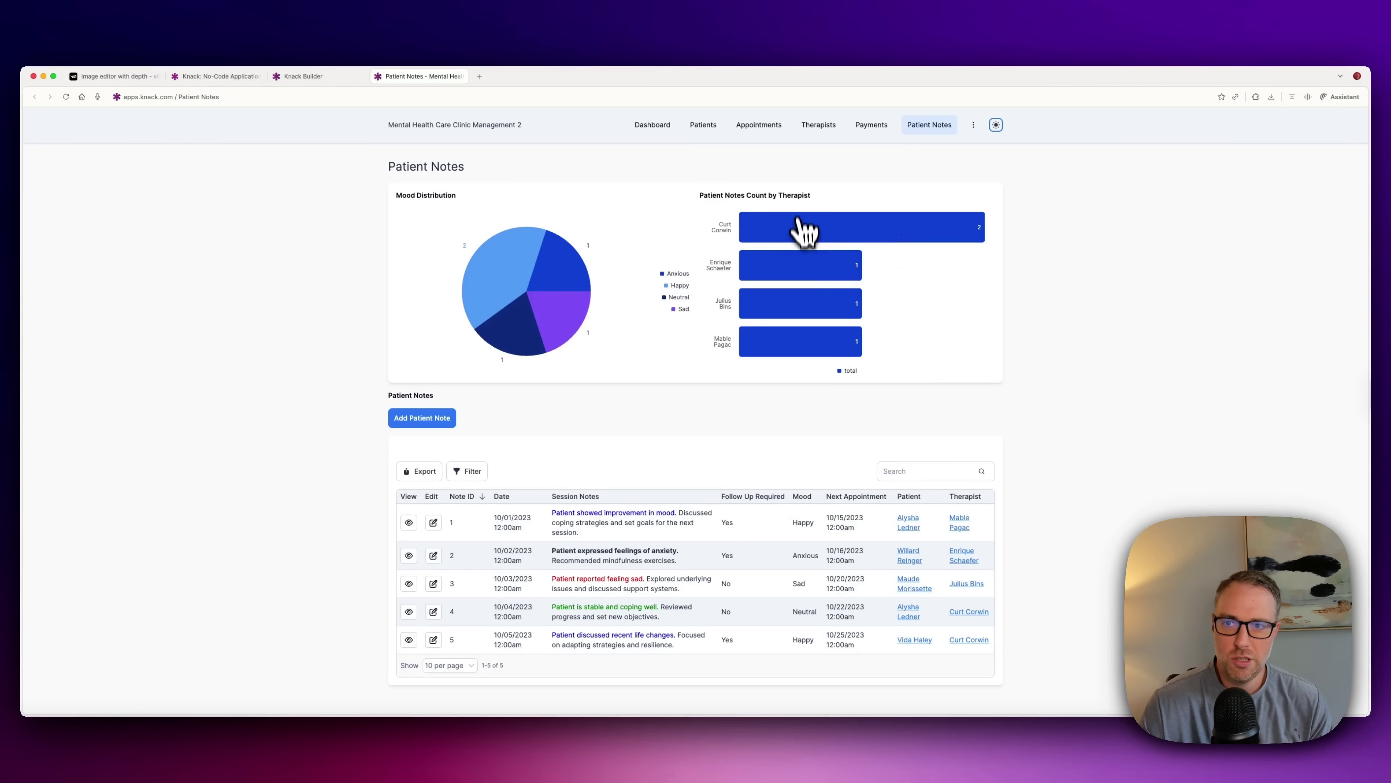
Browse the live app's Dashboard, Patients, Appointments and Insurance Providers pages
{"action": "left_click", "coordinate": [652, 132]}
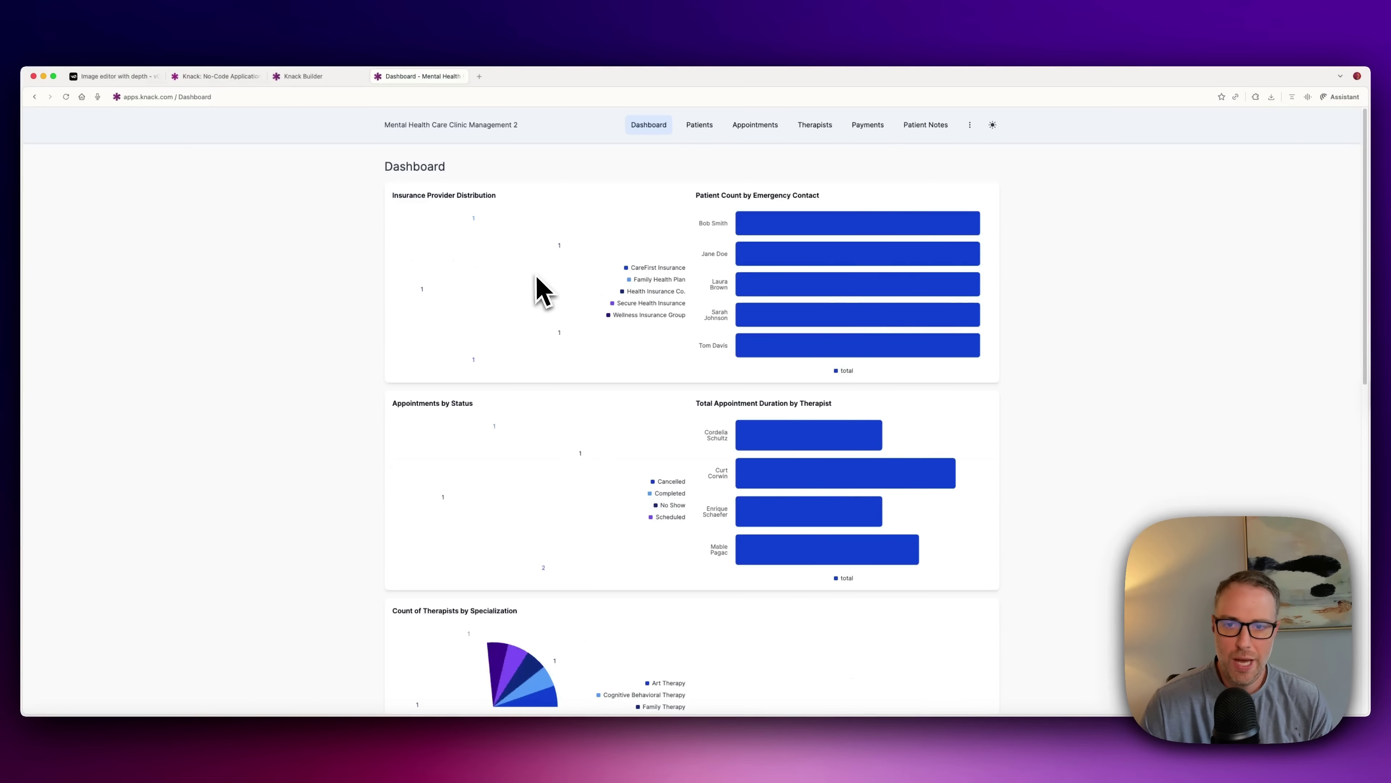
{"action": "scroll", "coordinate": [735, 295], "scroll_direction": "down", "scroll_amount": 9}
{"action": "scroll", "coordinate": [736, 285], "scroll_direction": "up", "scroll_amount": 9}
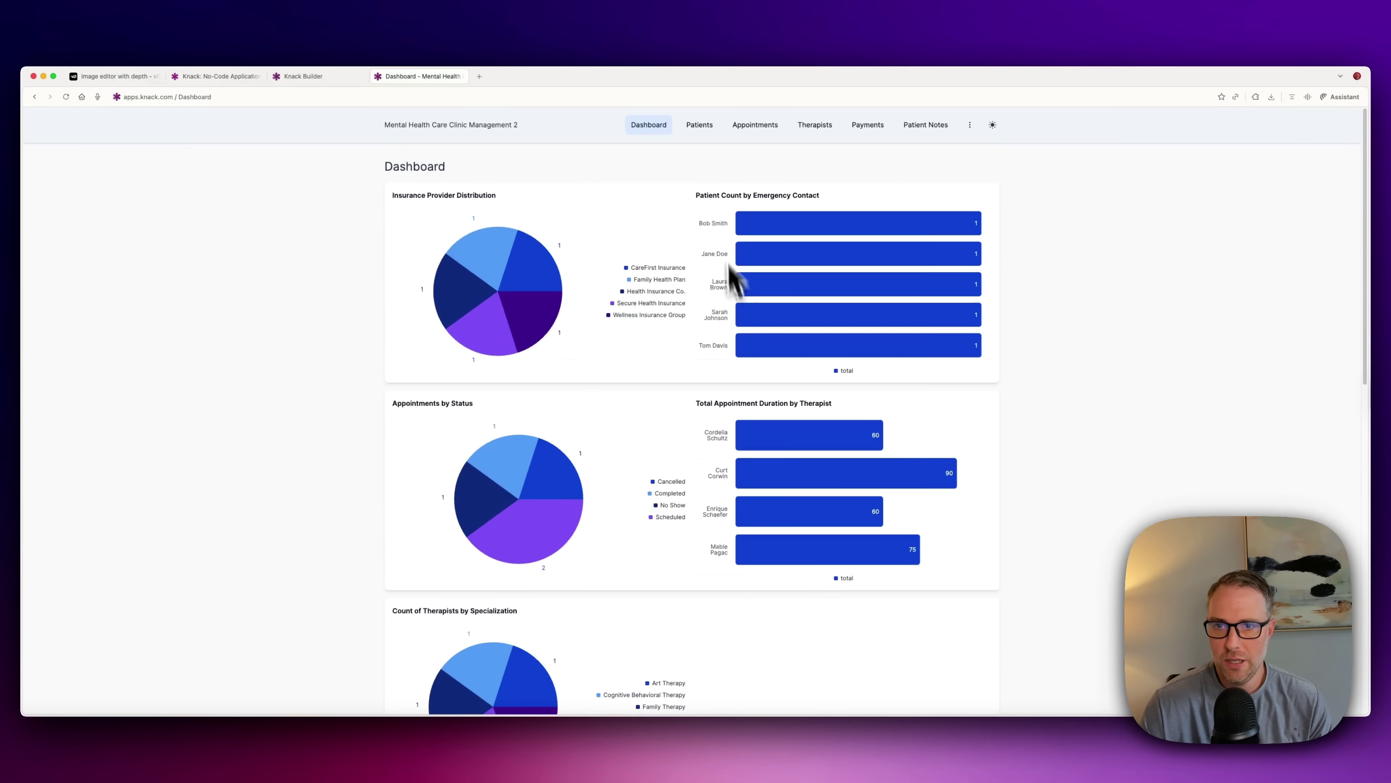
{"action": "left_click", "coordinate": [703, 128]}
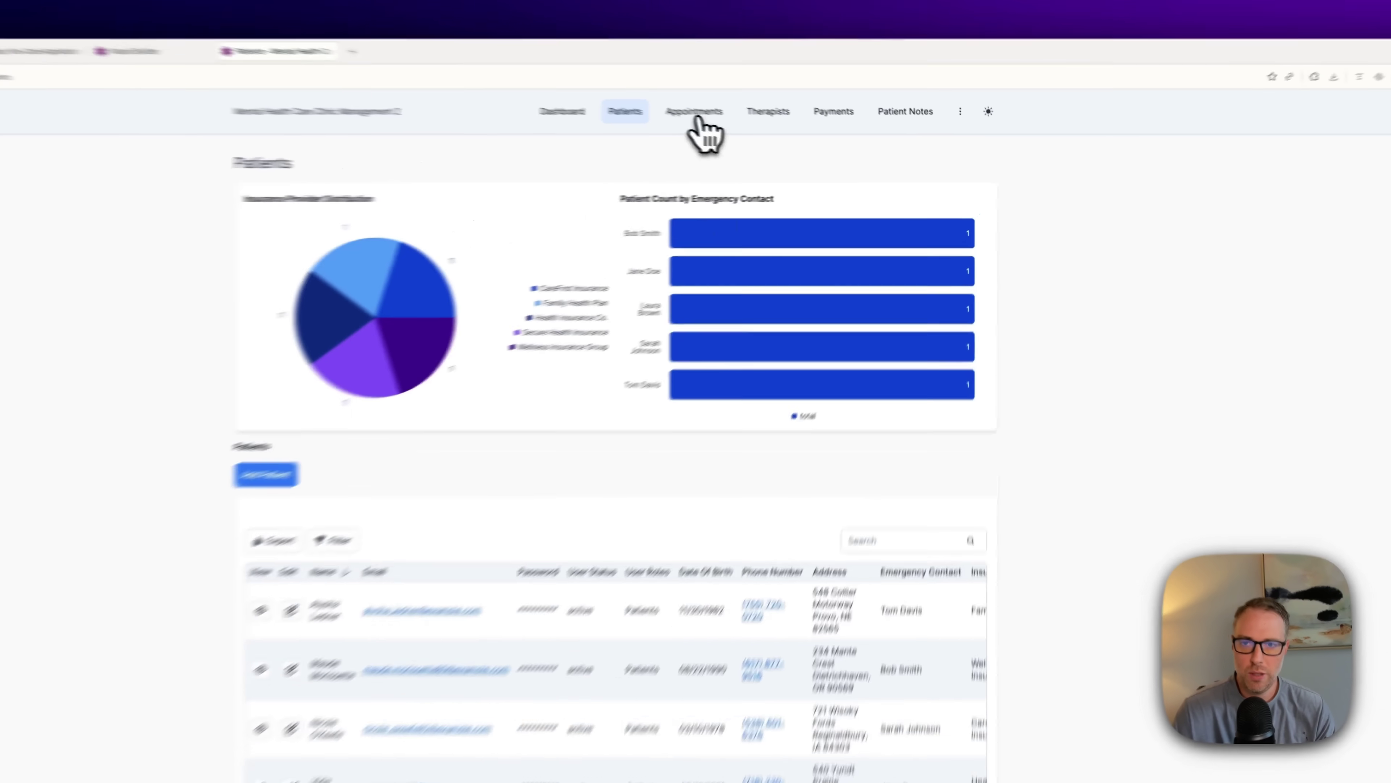
{"action": "left_click", "coordinate": [755, 127]}
{"action": "left_click", "coordinate": [959, 104]}
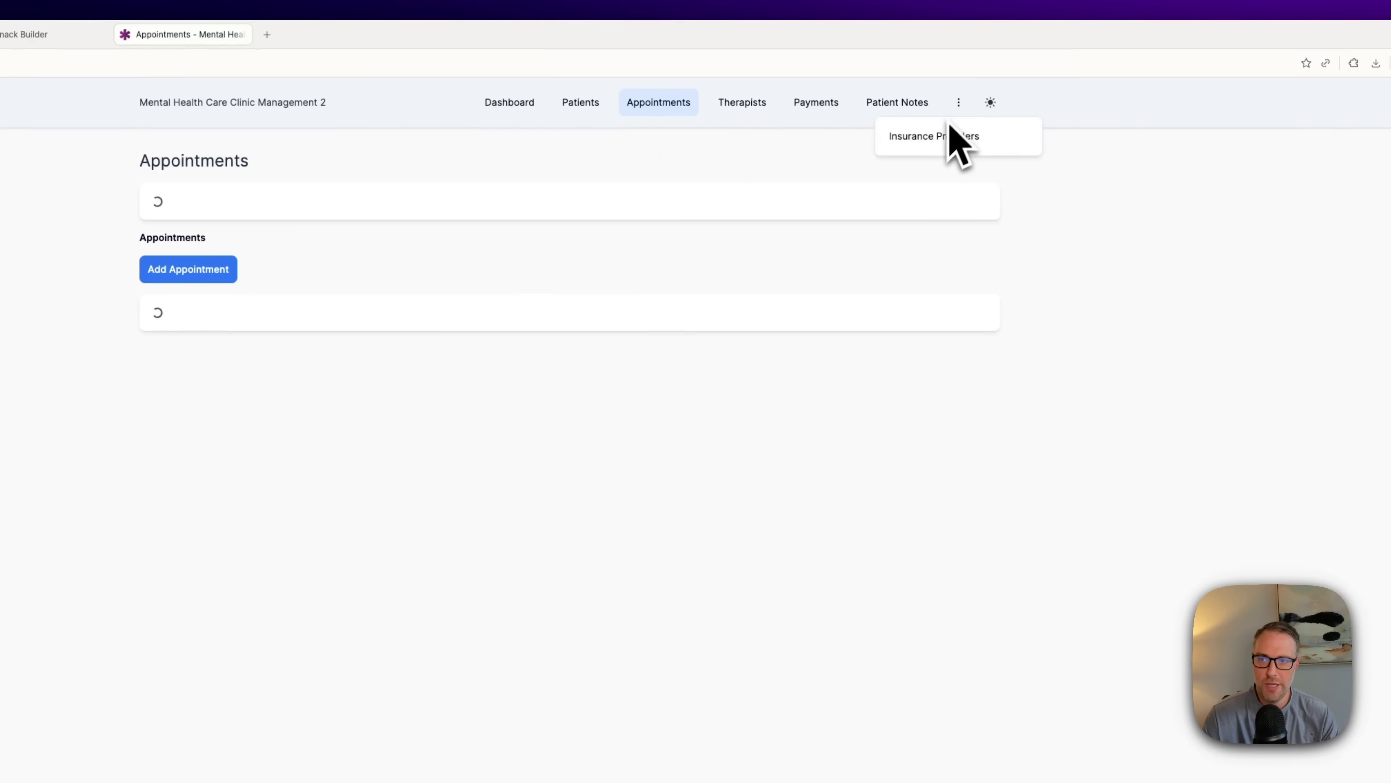
{"action": "left_click", "coordinate": [943, 137]}
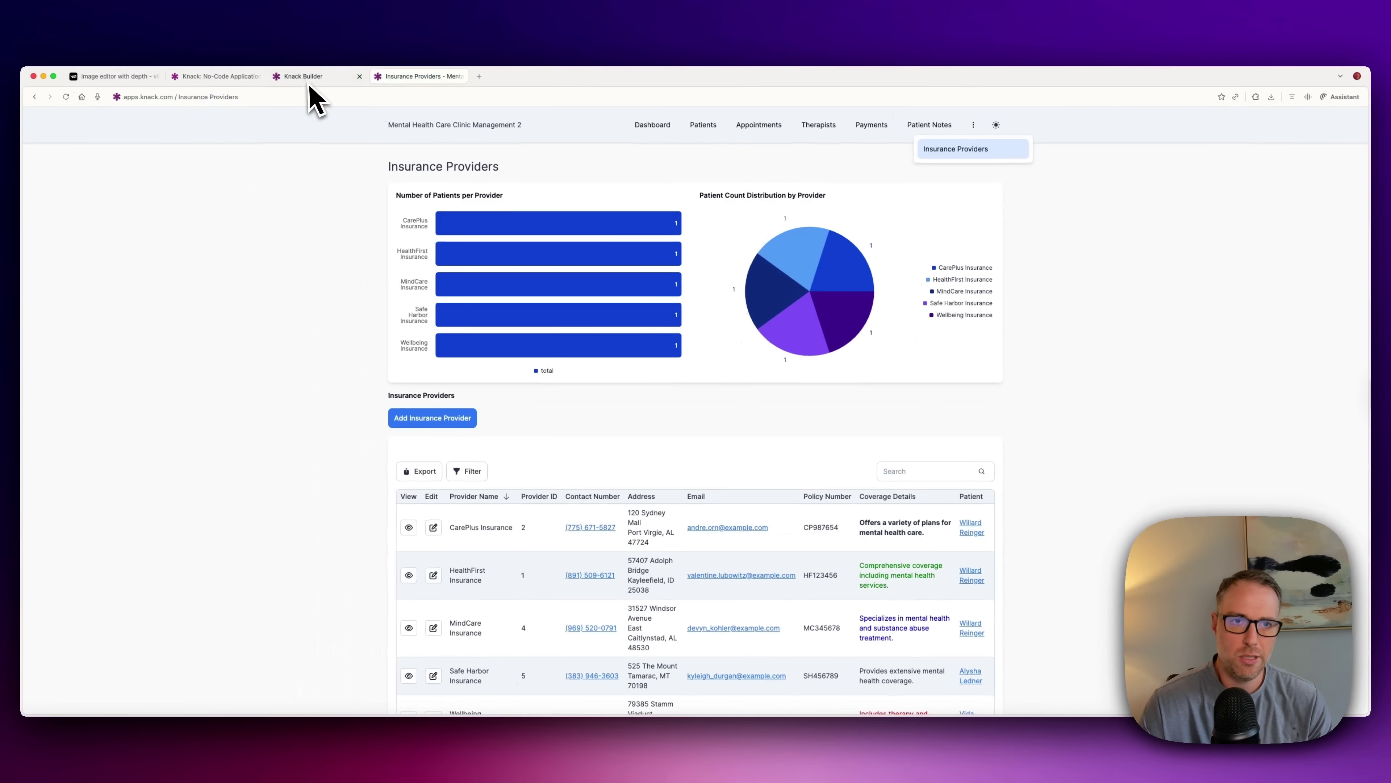
Examine the clinic app's user accounts, user fields and page access settings in the builder
{"action": "left_click", "coordinate": [306, 78]}
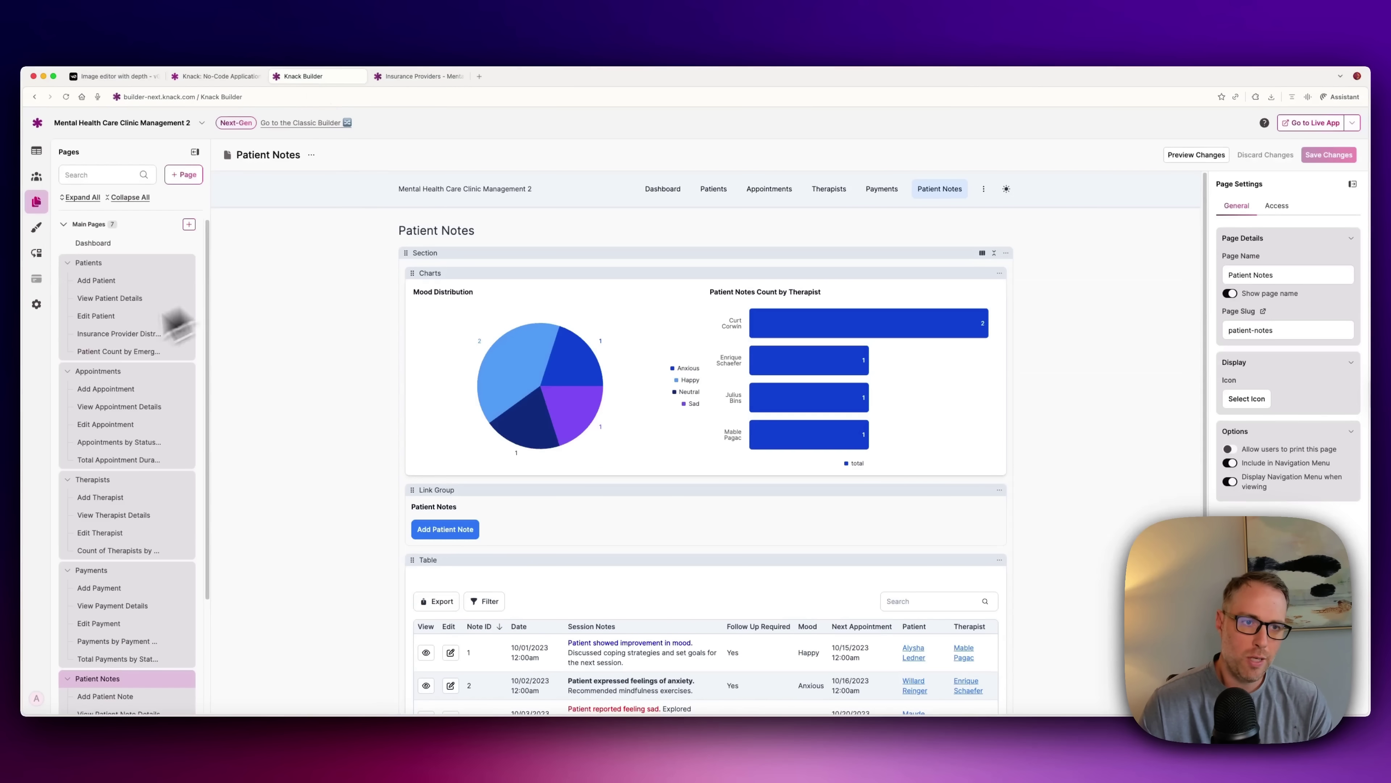
{"action": "left_click", "coordinate": [37, 178]}
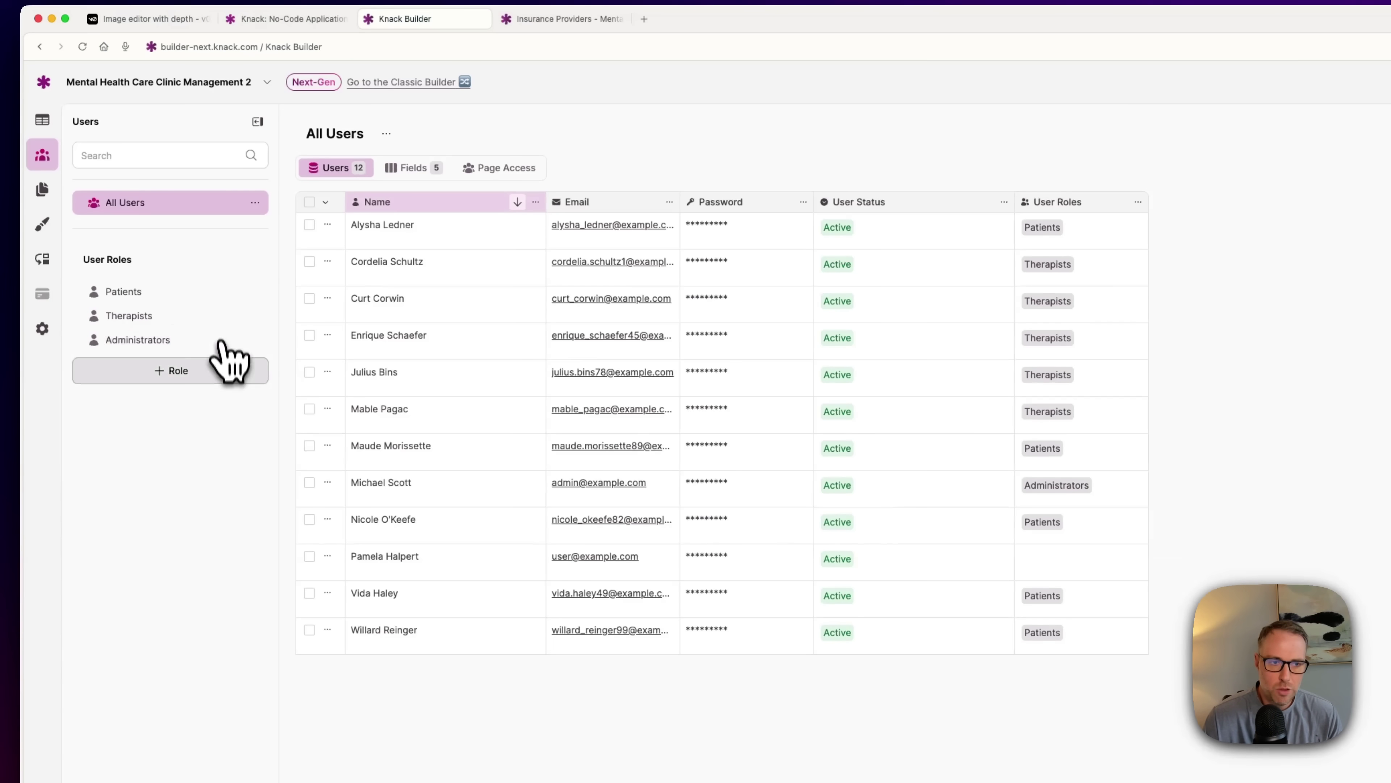
{"action": "left_click", "coordinate": [420, 171]}
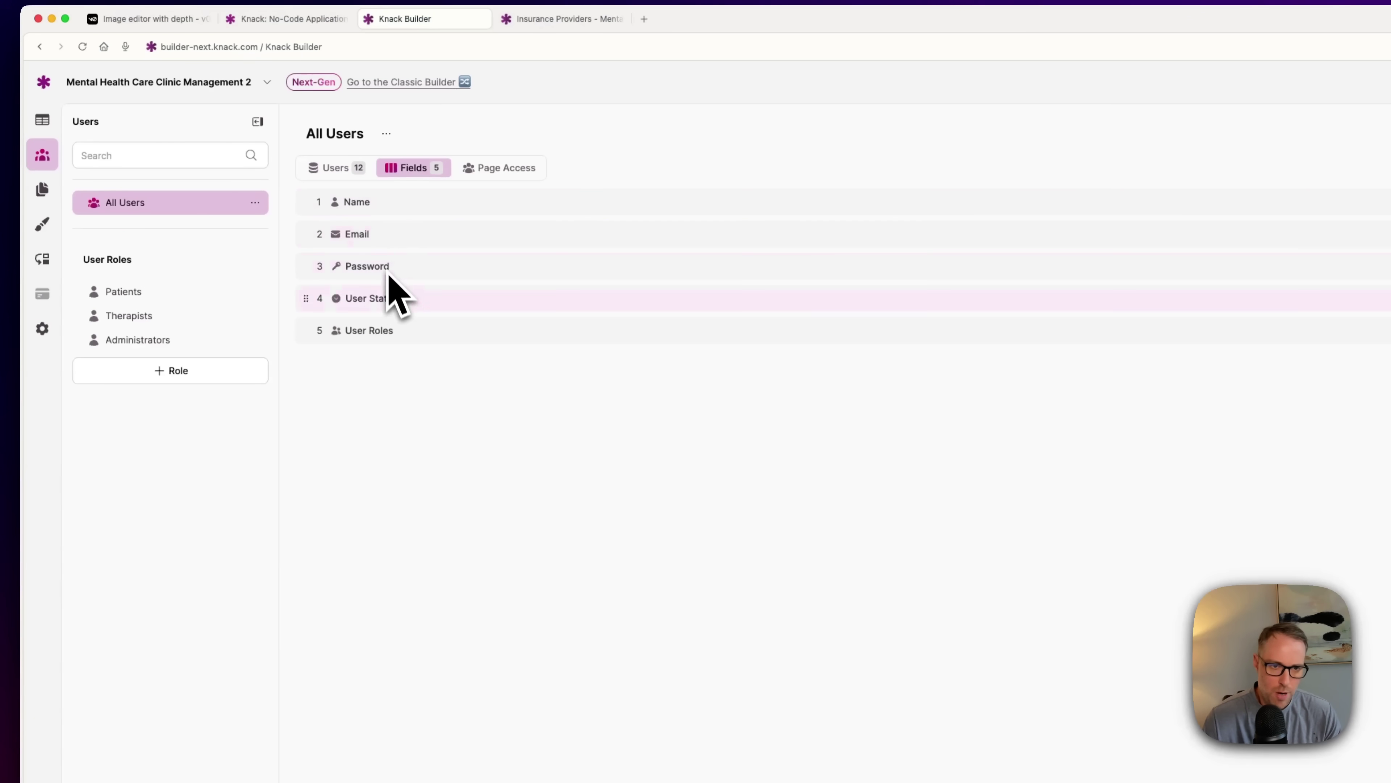
{"action": "left_click", "coordinate": [506, 174]}
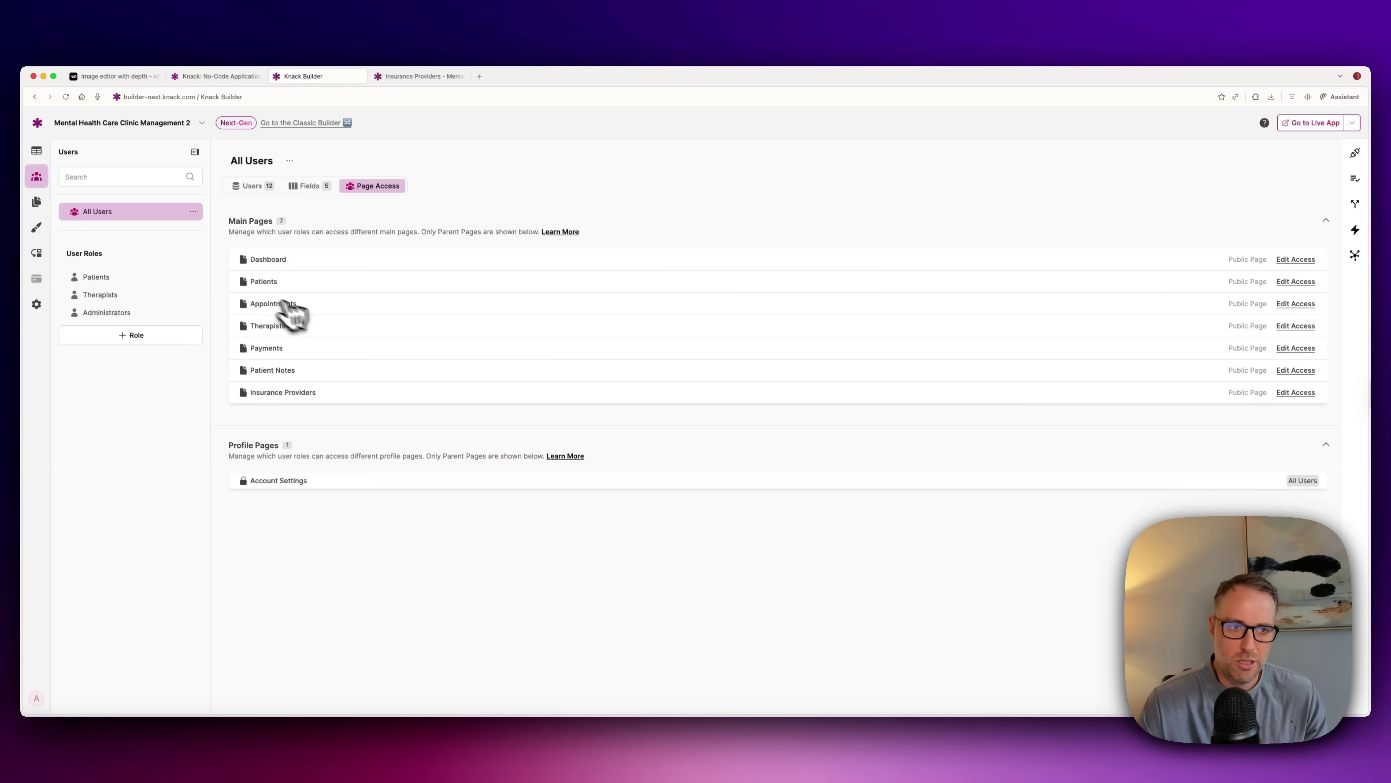
Look over the Appointments and Payments tables, including the Payments fields and the options for adding a field
{"action": "left_click", "coordinate": [37, 150]}
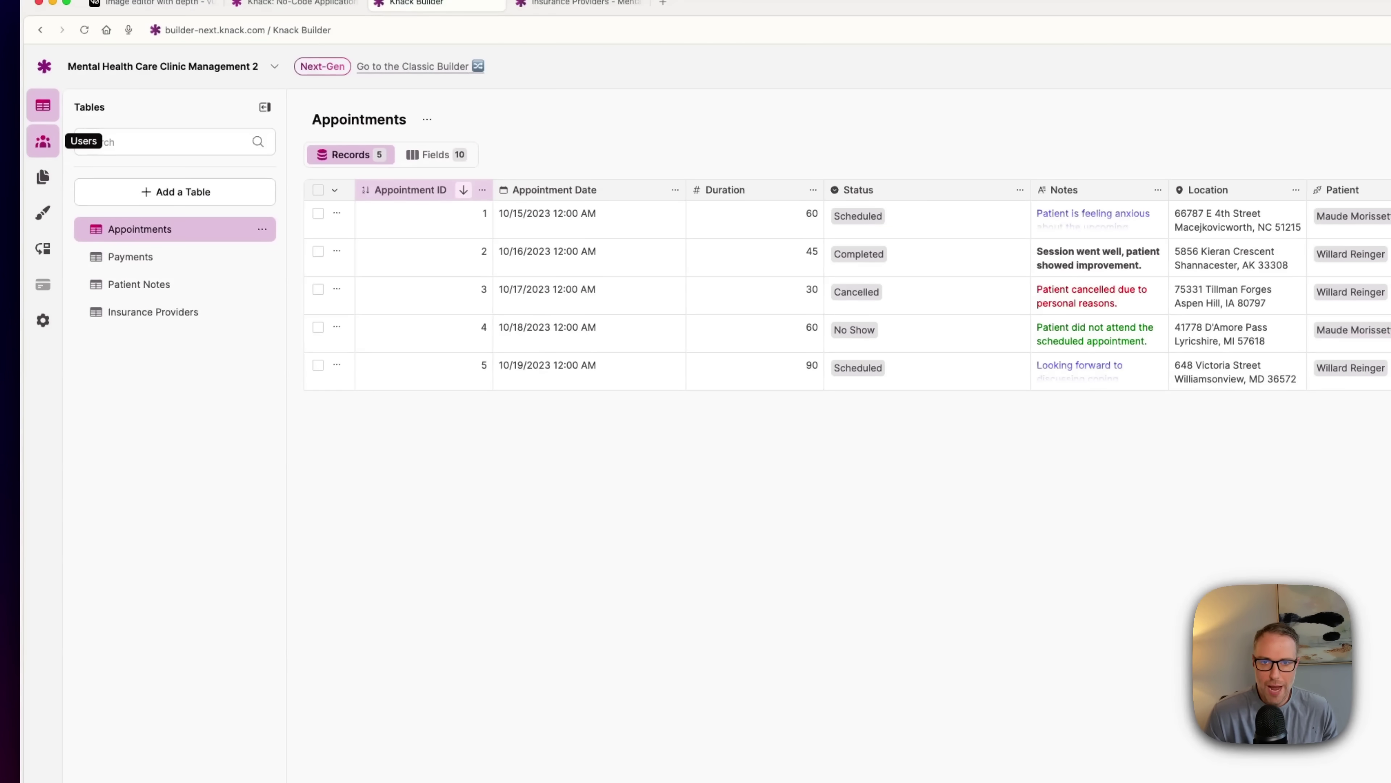
{"action": "left_click", "coordinate": [149, 265]}
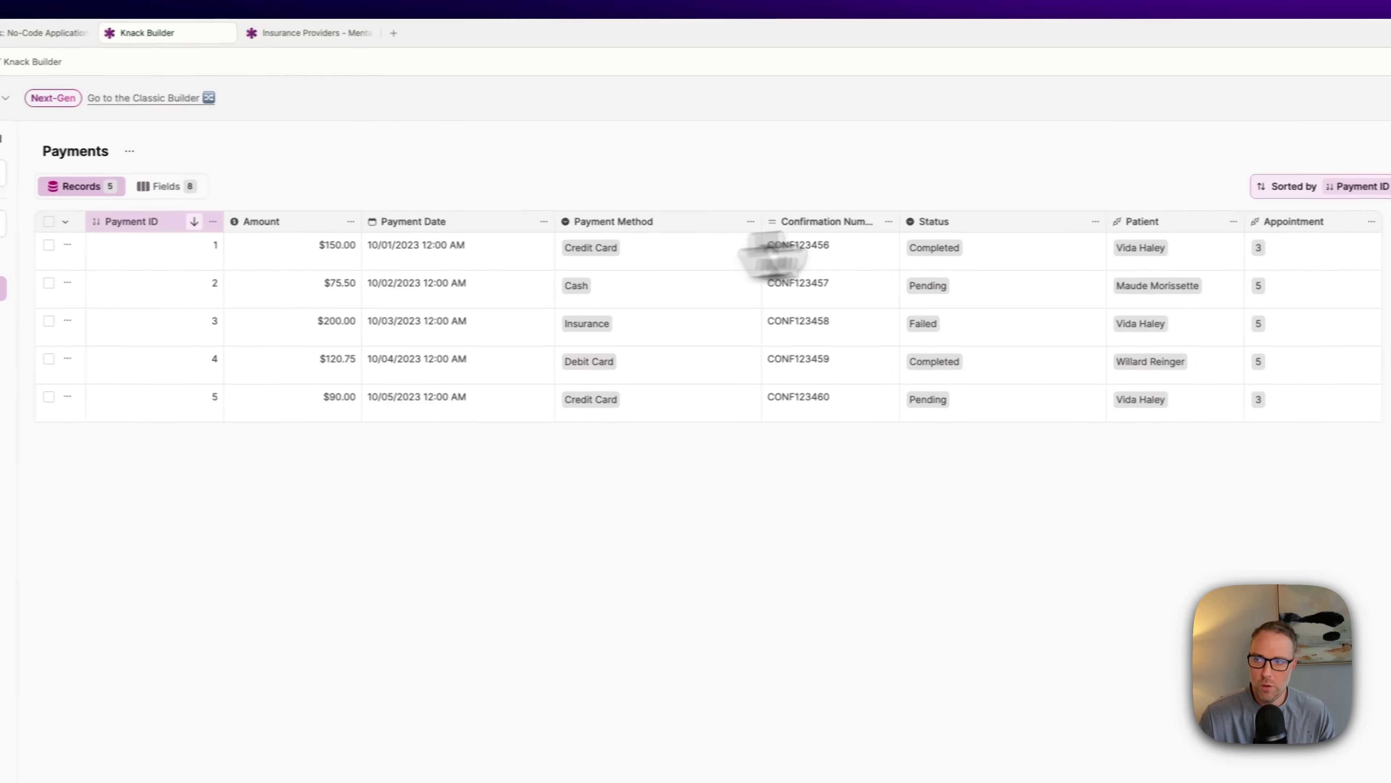
{"action": "left_click", "coordinate": [174, 185]}
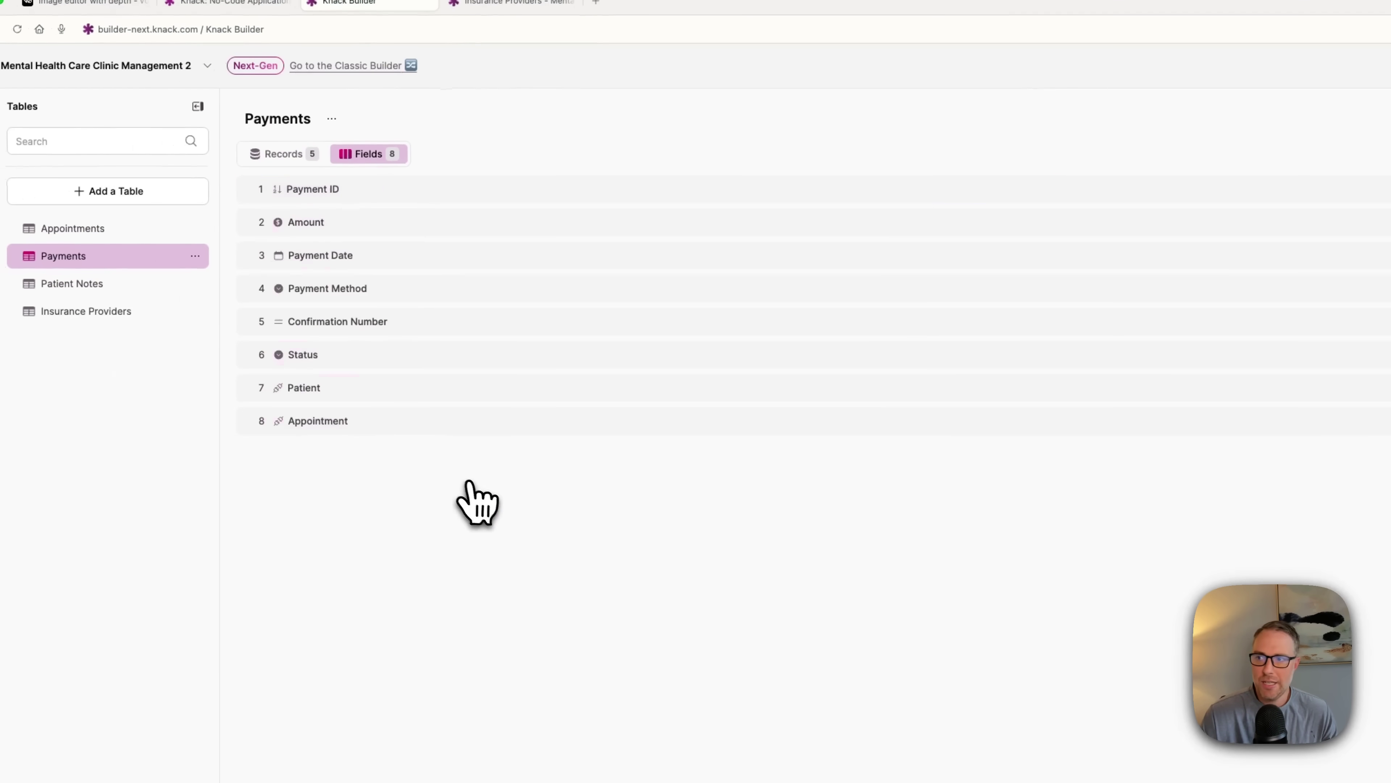
{"action": "left_click", "coordinate": [1271, 183]}
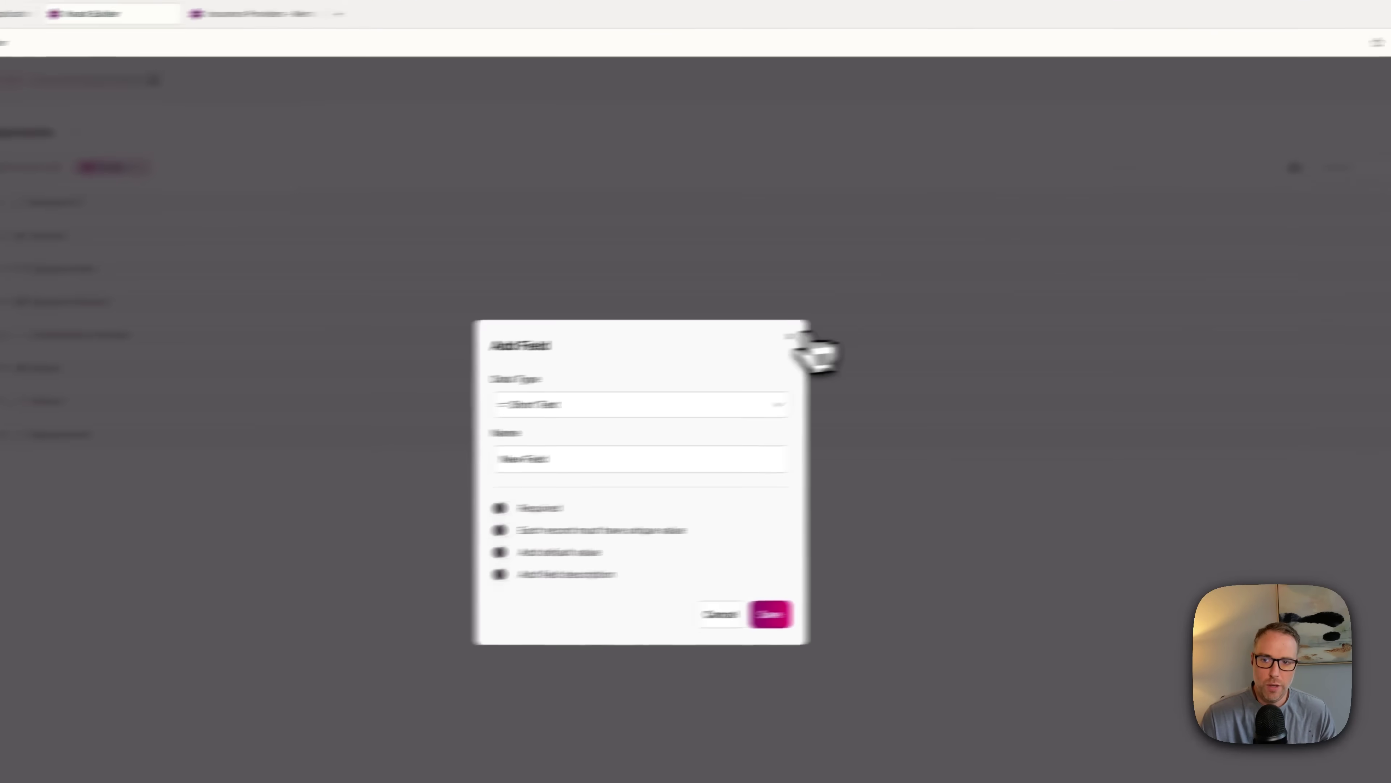
{"action": "left_click", "coordinate": [574, 351]}
{"action": "left_click", "coordinate": [335, 189]}
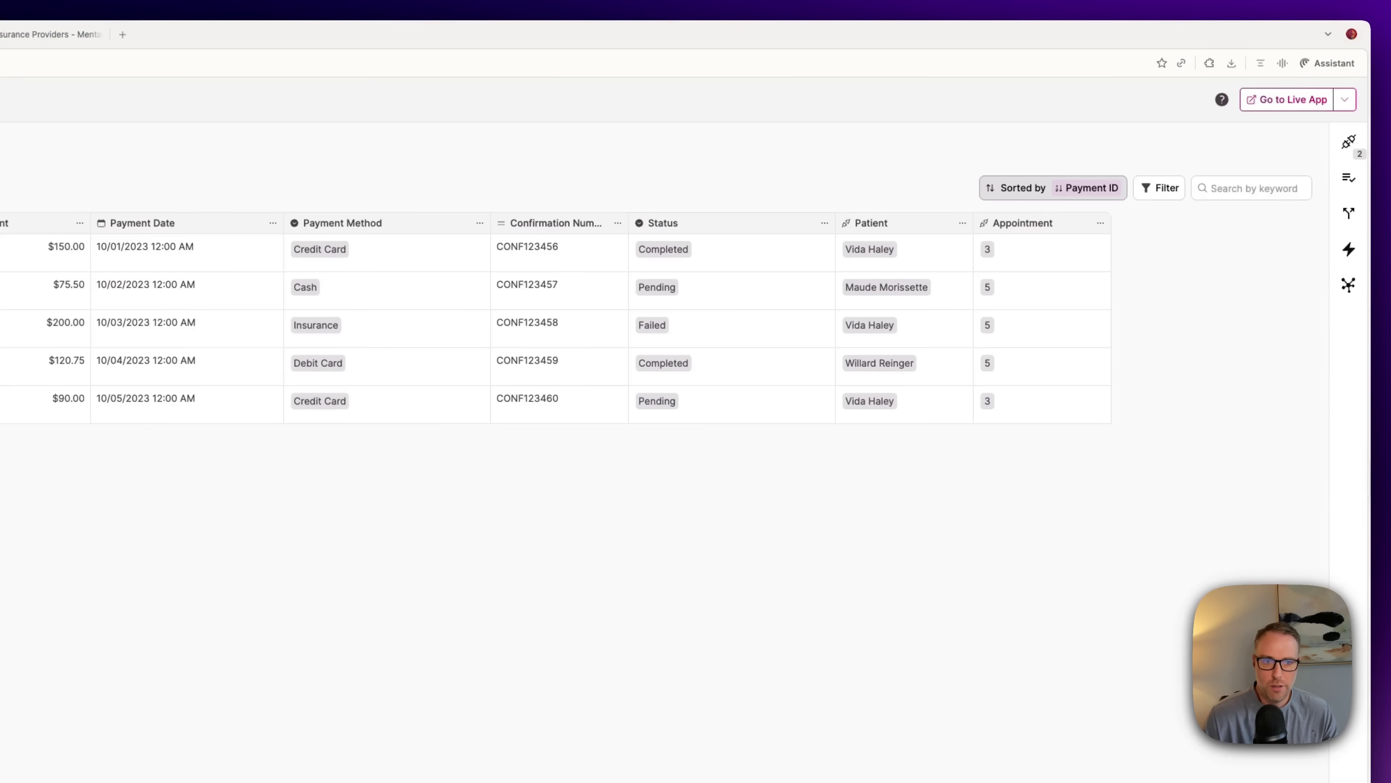
View the Patient Notes and Insurance Providers tables, start a blank provider record and discard it to return to the pages
{"action": "left_click", "coordinate": [164, 275]}
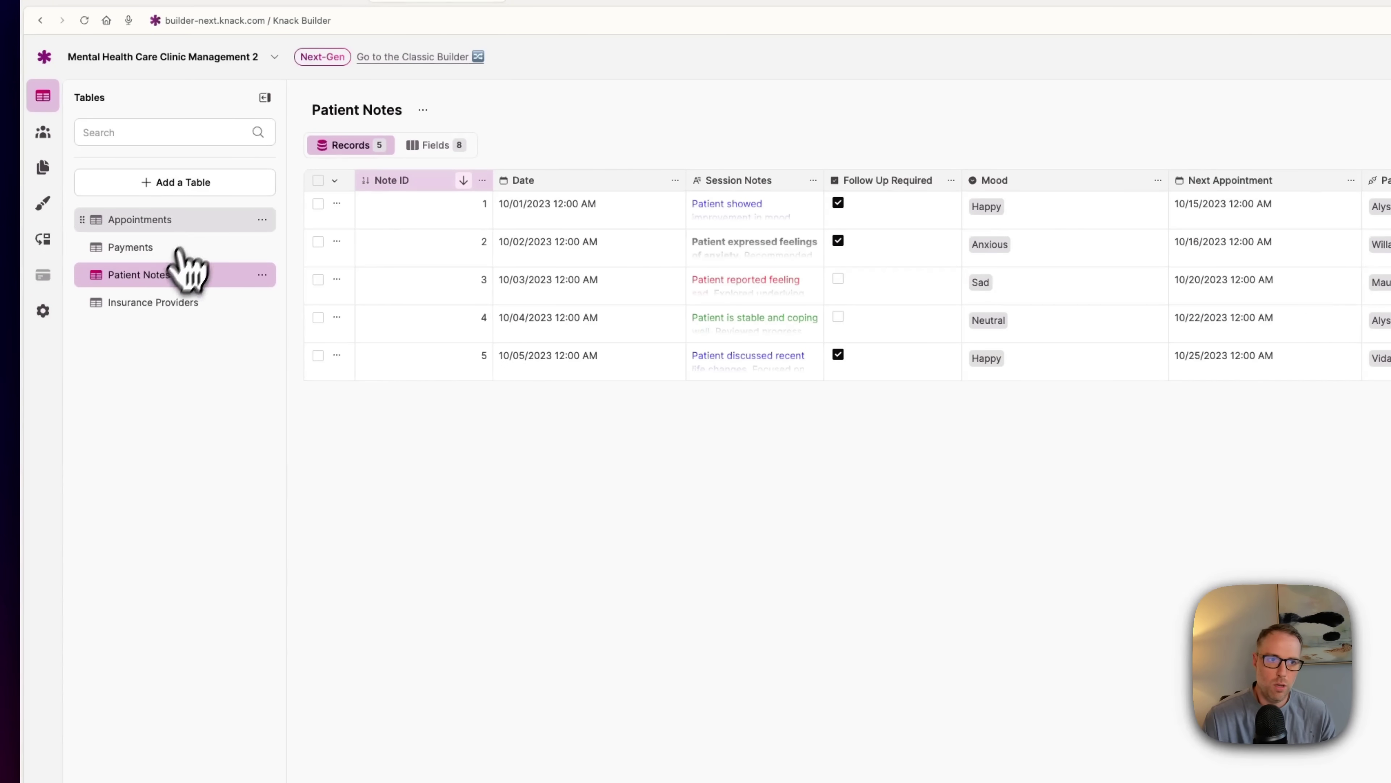
{"action": "left_click", "coordinate": [156, 305]}
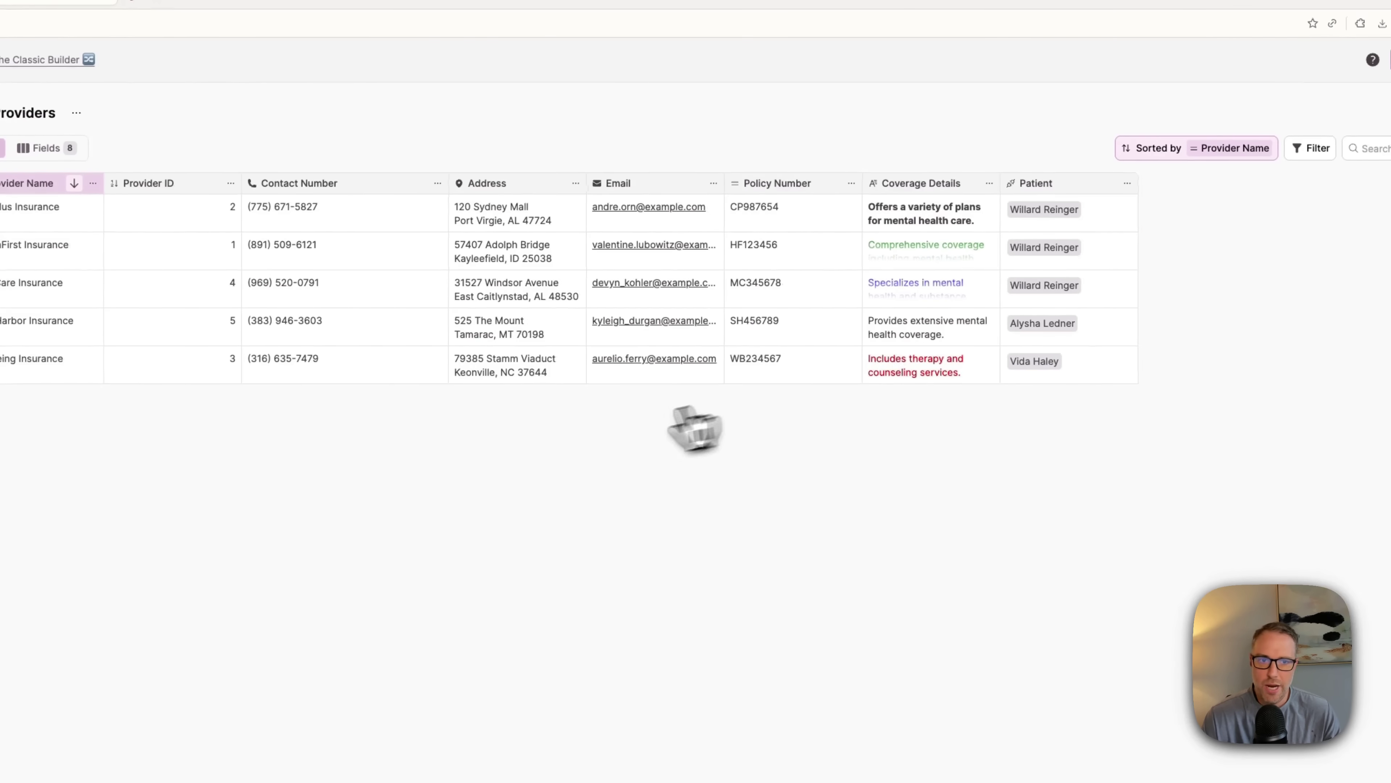
{"action": "left_click", "coordinate": [315, 737]}
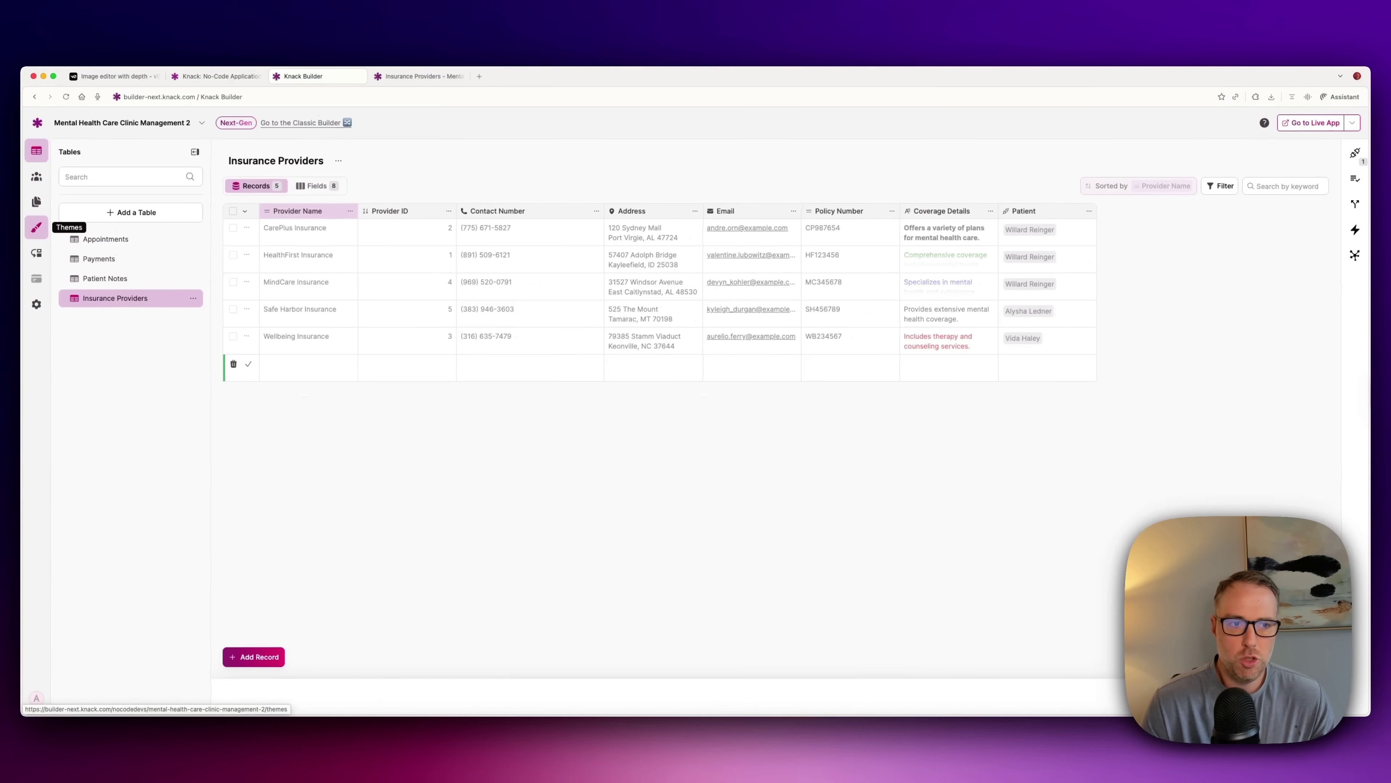
{"action": "left_click", "coordinate": [36, 207]}
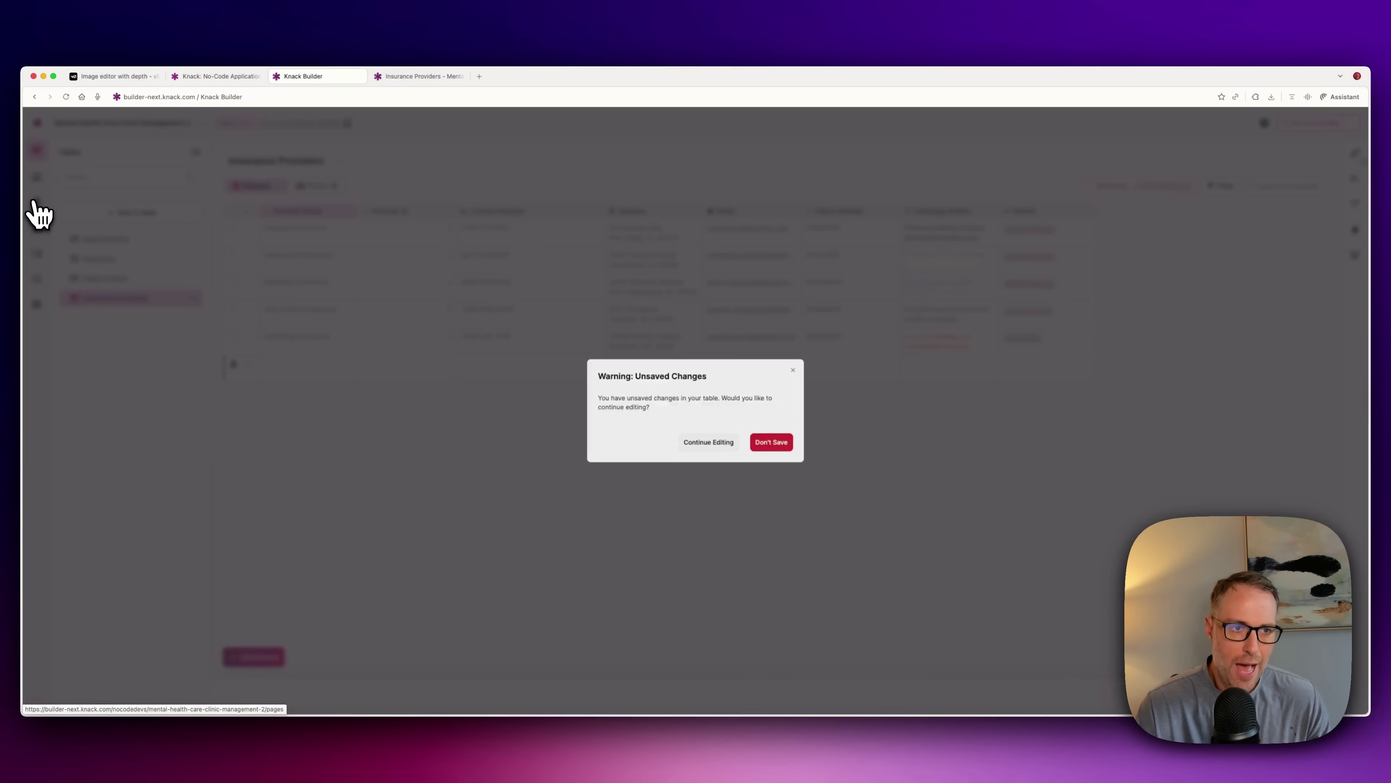
{"action": "left_click", "coordinate": [775, 443]}
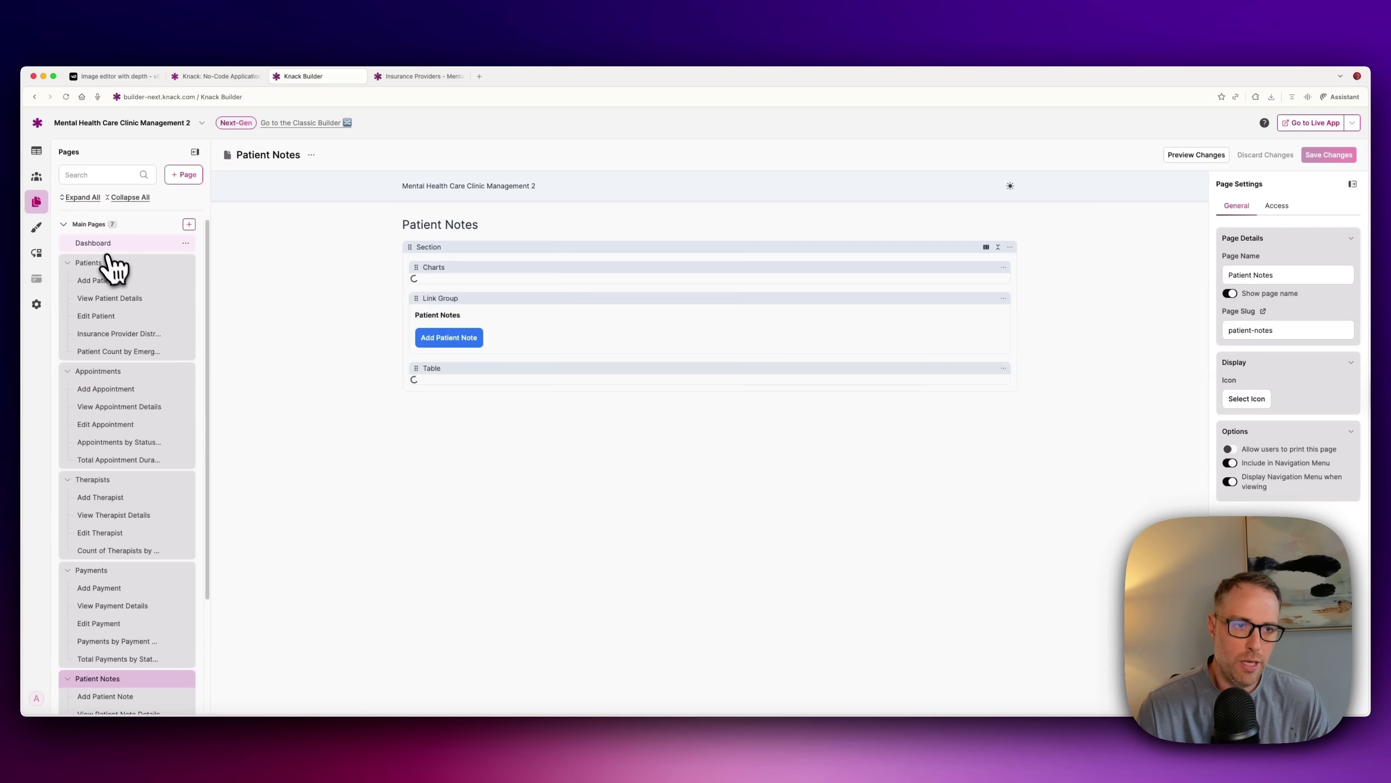
Try adding a section above the Dashboard page's charts and view the element types available for it
{"action": "left_click", "coordinate": [100, 245]}
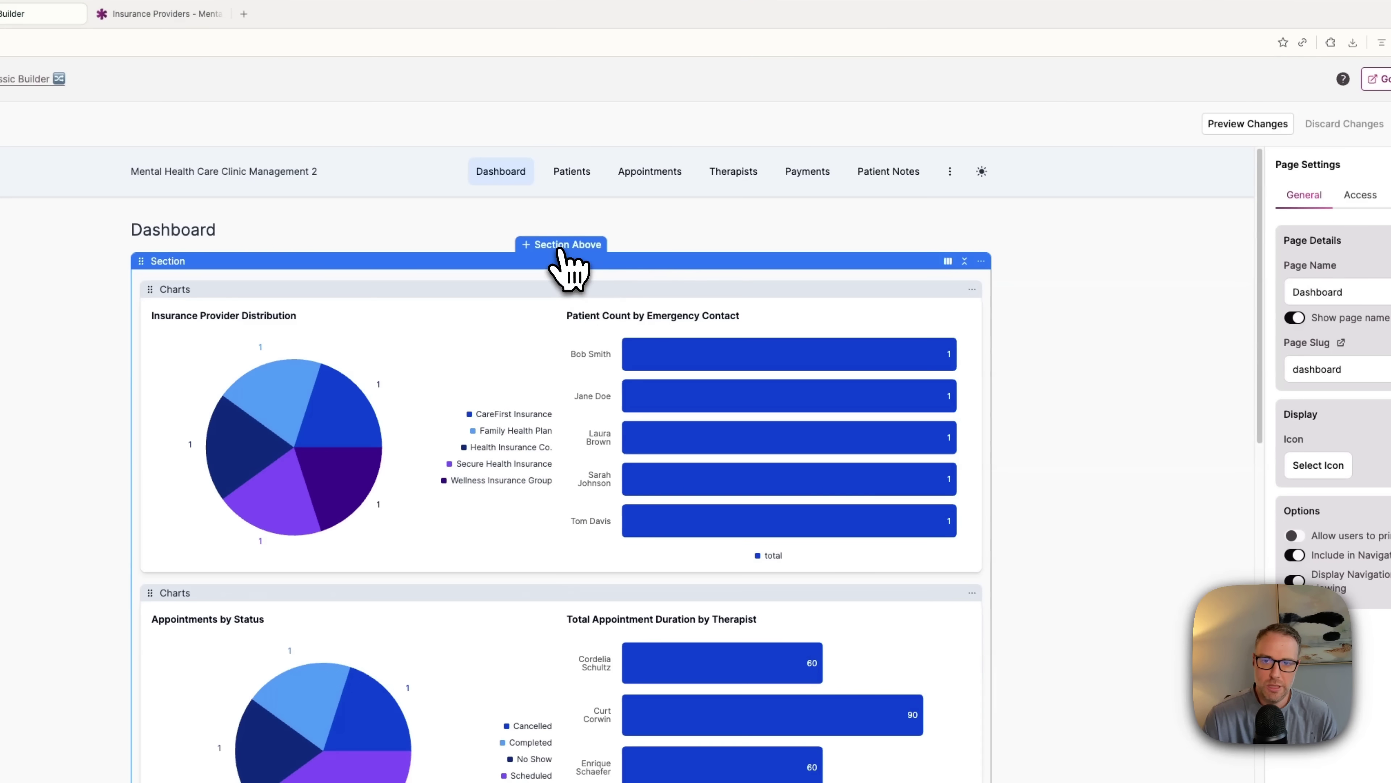
{"action": "left_click", "coordinate": [562, 245]}
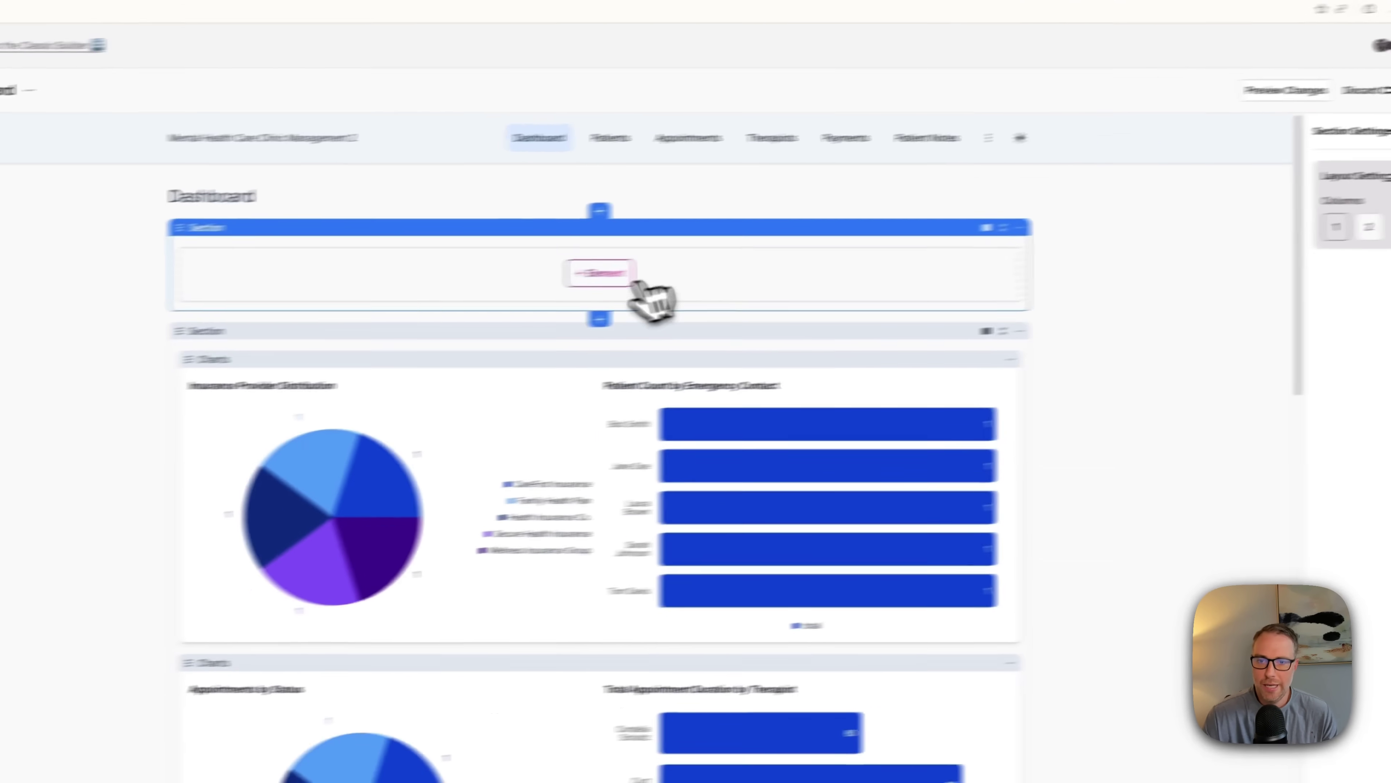
{"action": "left_click", "coordinate": [600, 272]}
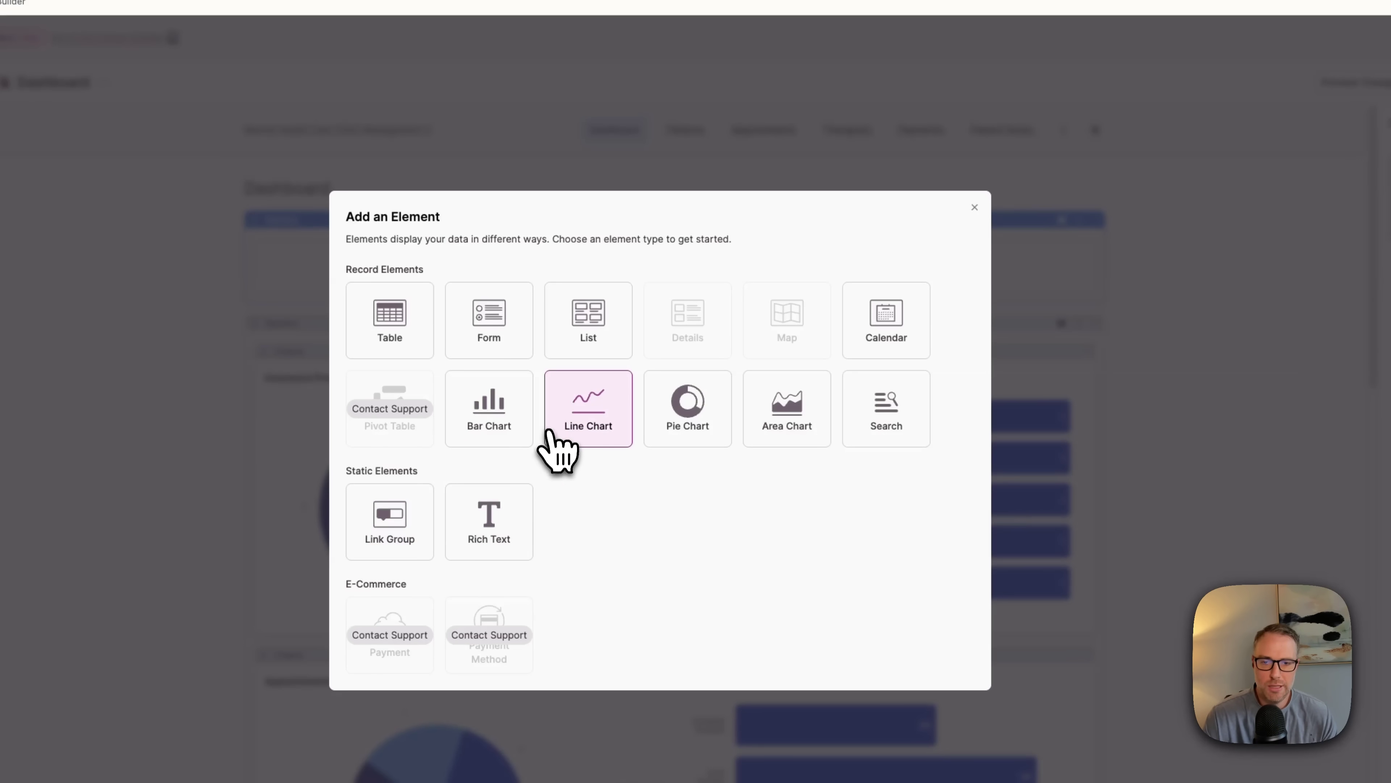
{"action": "left_click", "coordinate": [948, 215]}
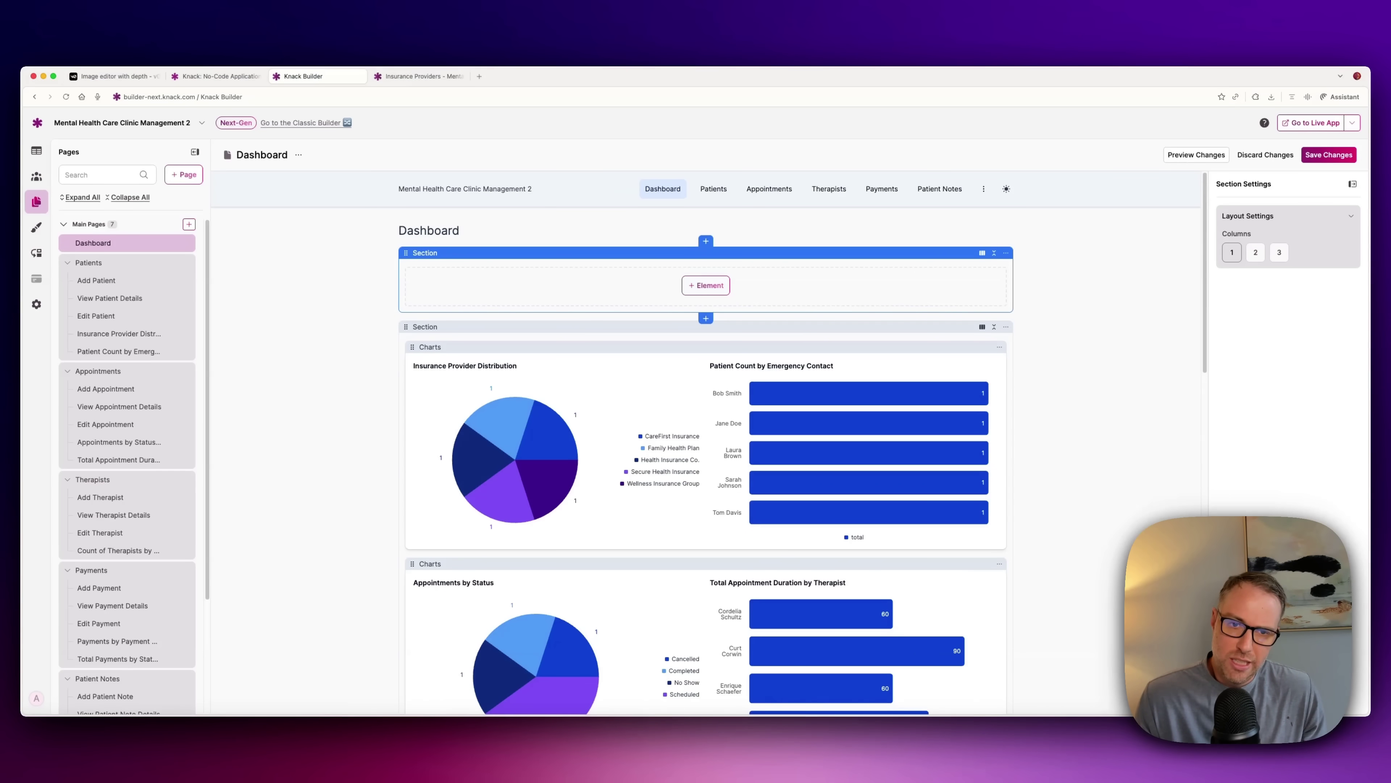
Leave the builder for the Apps list without saving and browse the Healthcare app templates
{"action": "left_click", "coordinate": [37, 122]}
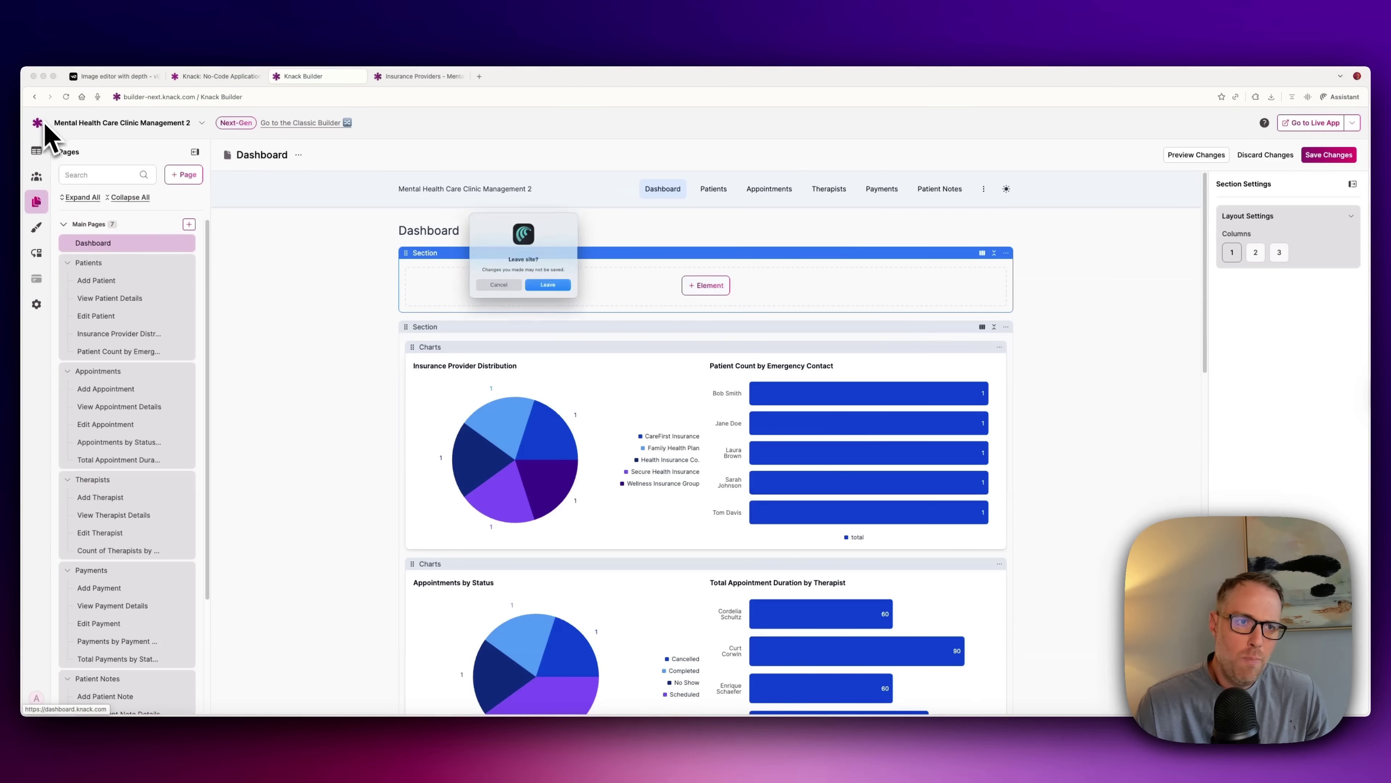
{"action": "left_click", "coordinate": [564, 292]}
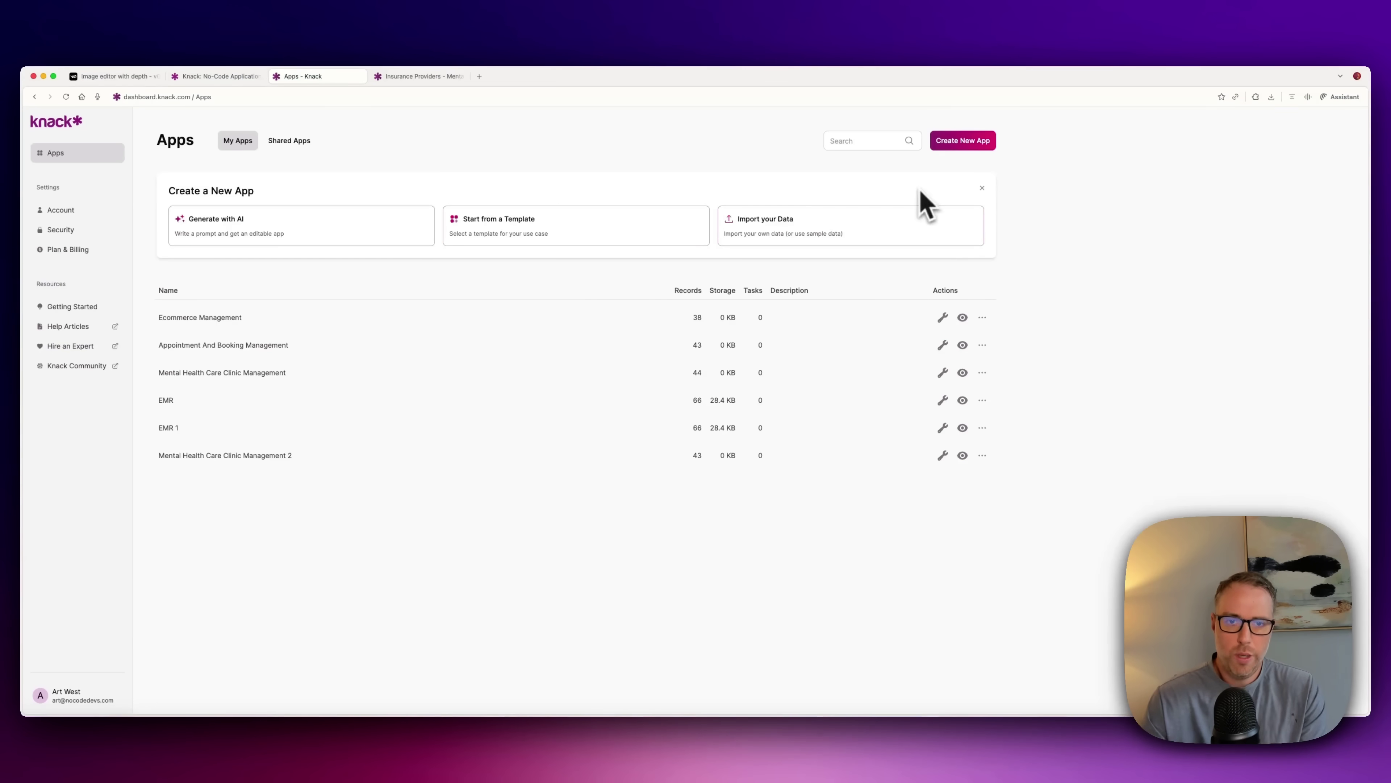
{"action": "left_click", "coordinate": [529, 230]}
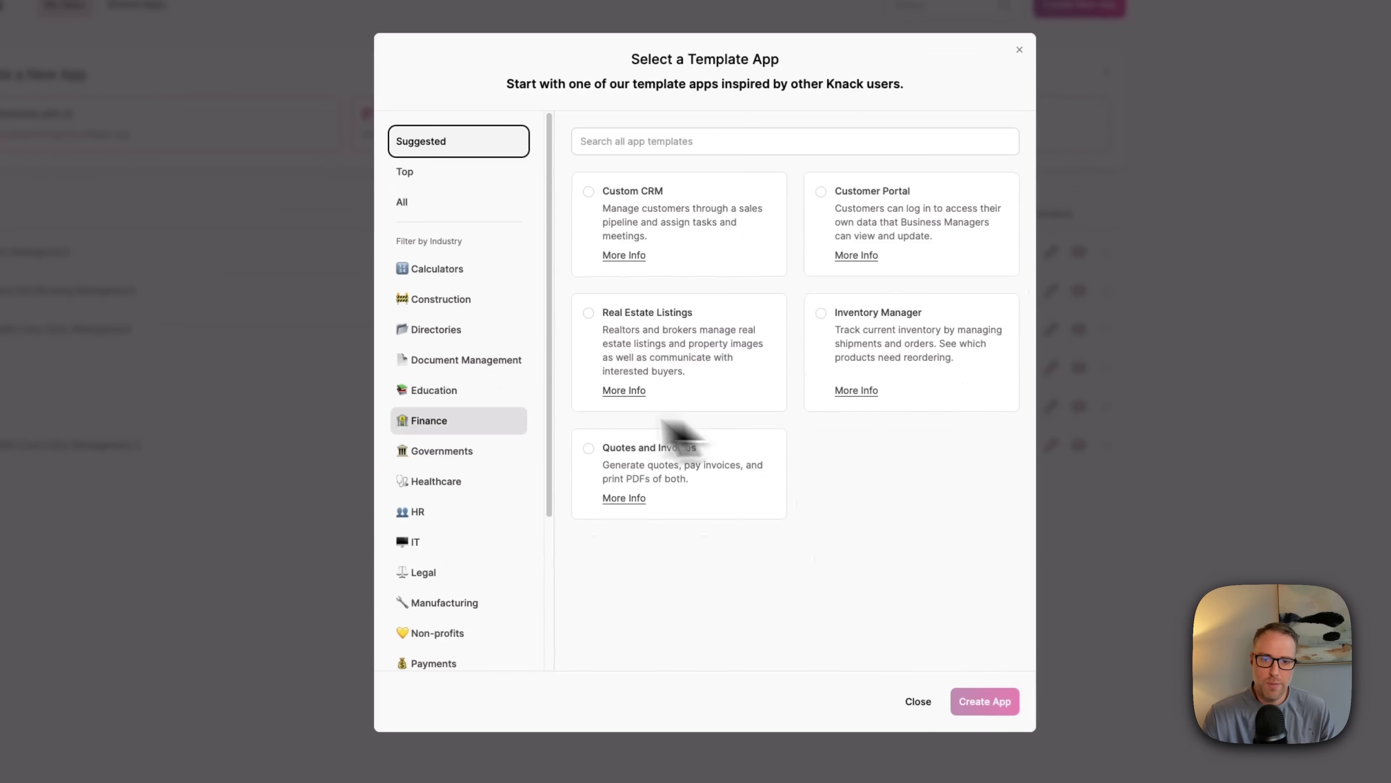
{"action": "scroll", "coordinate": [487, 538], "scroll_direction": "down", "scroll_amount": 5}
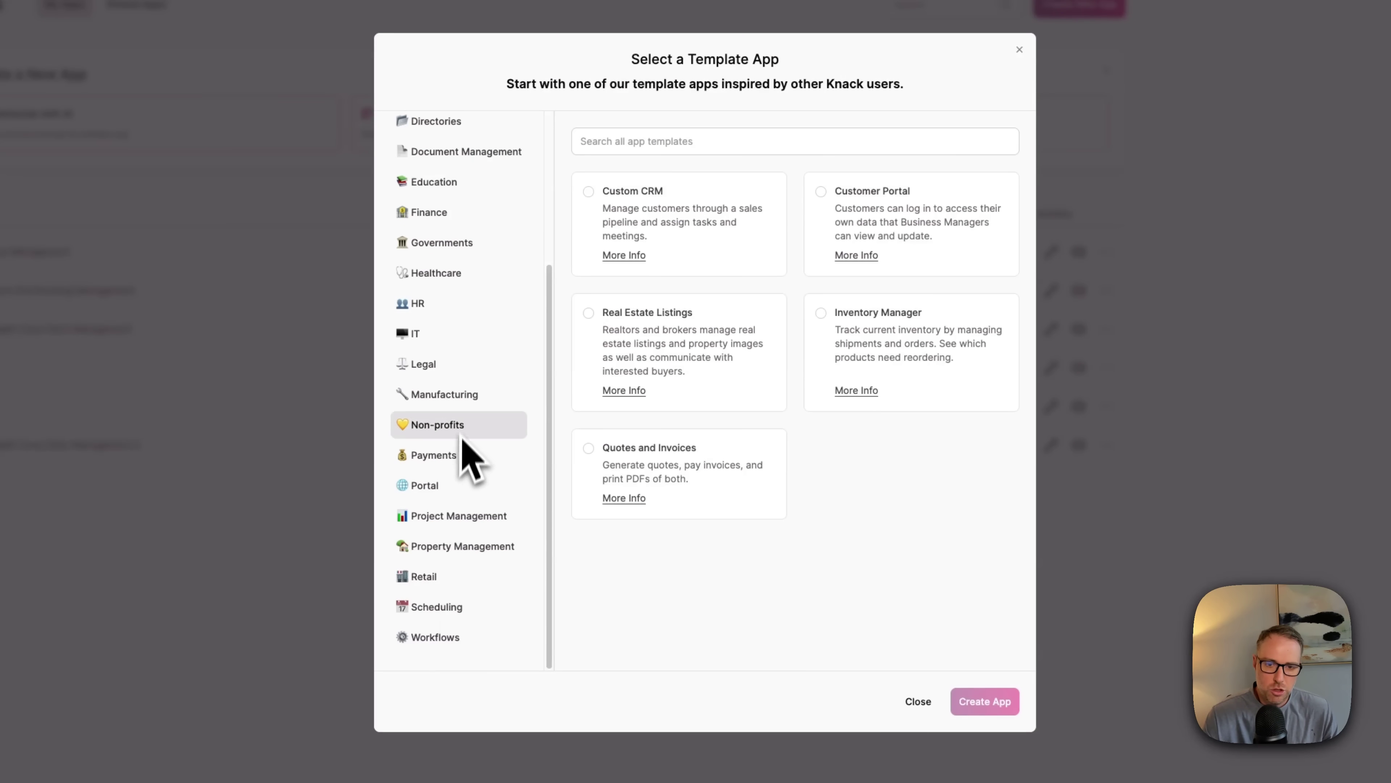
{"action": "left_click", "coordinate": [443, 274]}
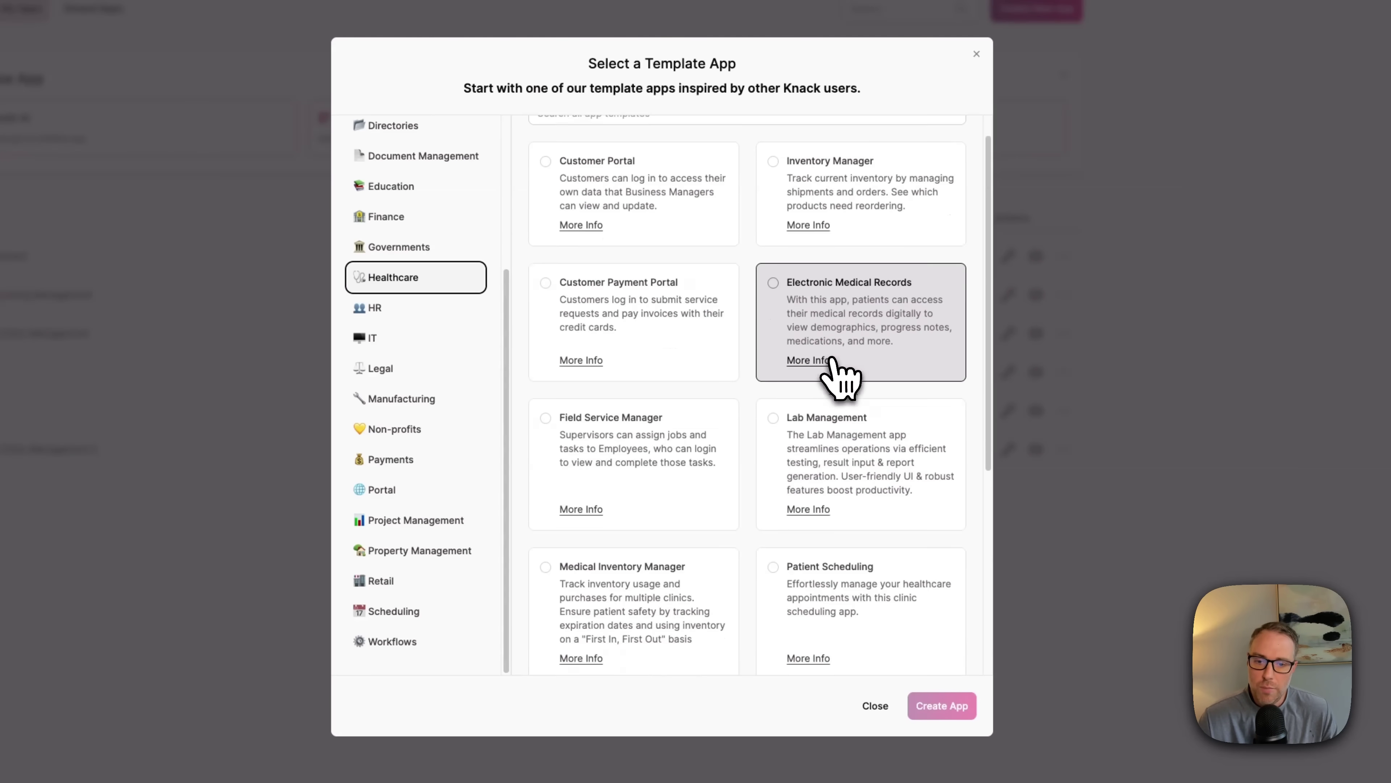
Select the Patient Scheduling template and open its information page
{"action": "scroll", "coordinate": [840, 364], "scroll_direction": "down", "scroll_amount": 2}
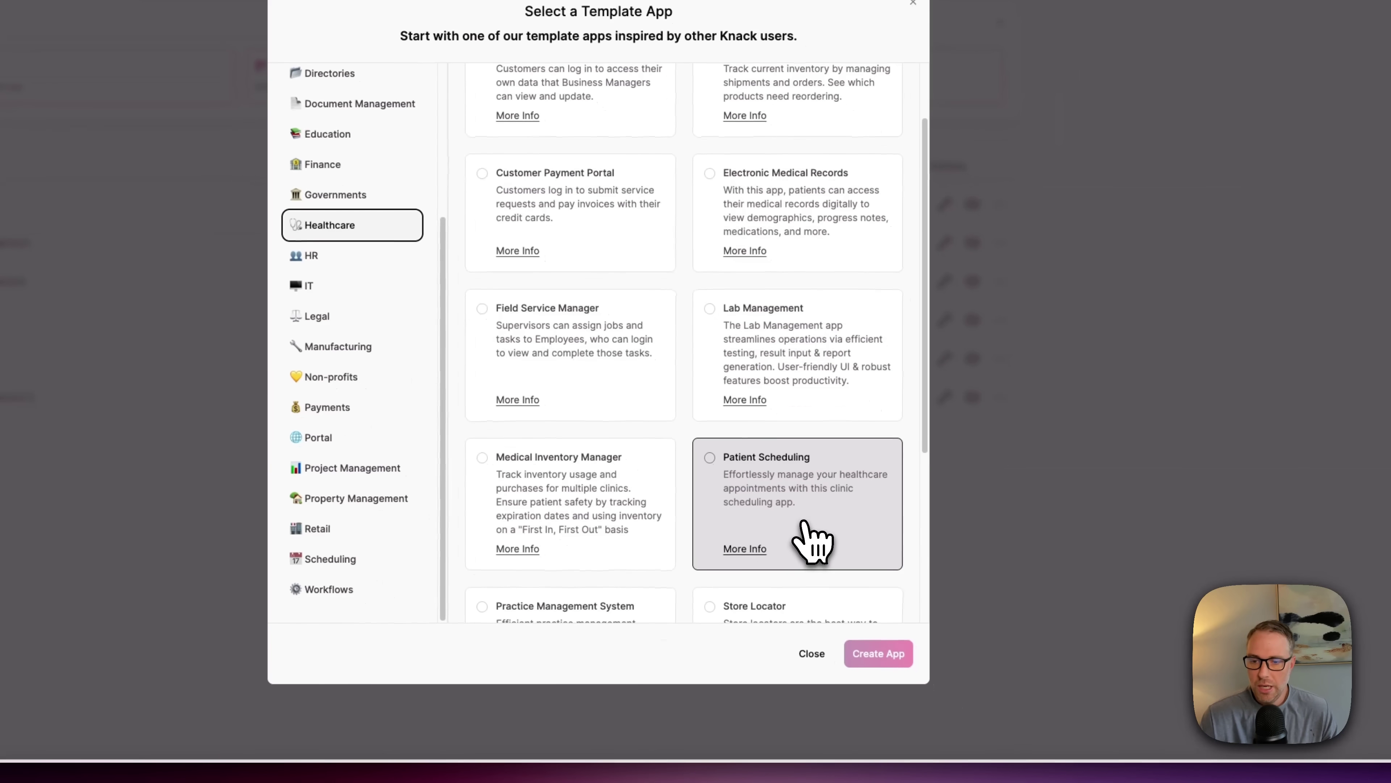
{"action": "left_click", "coordinate": [767, 488]}
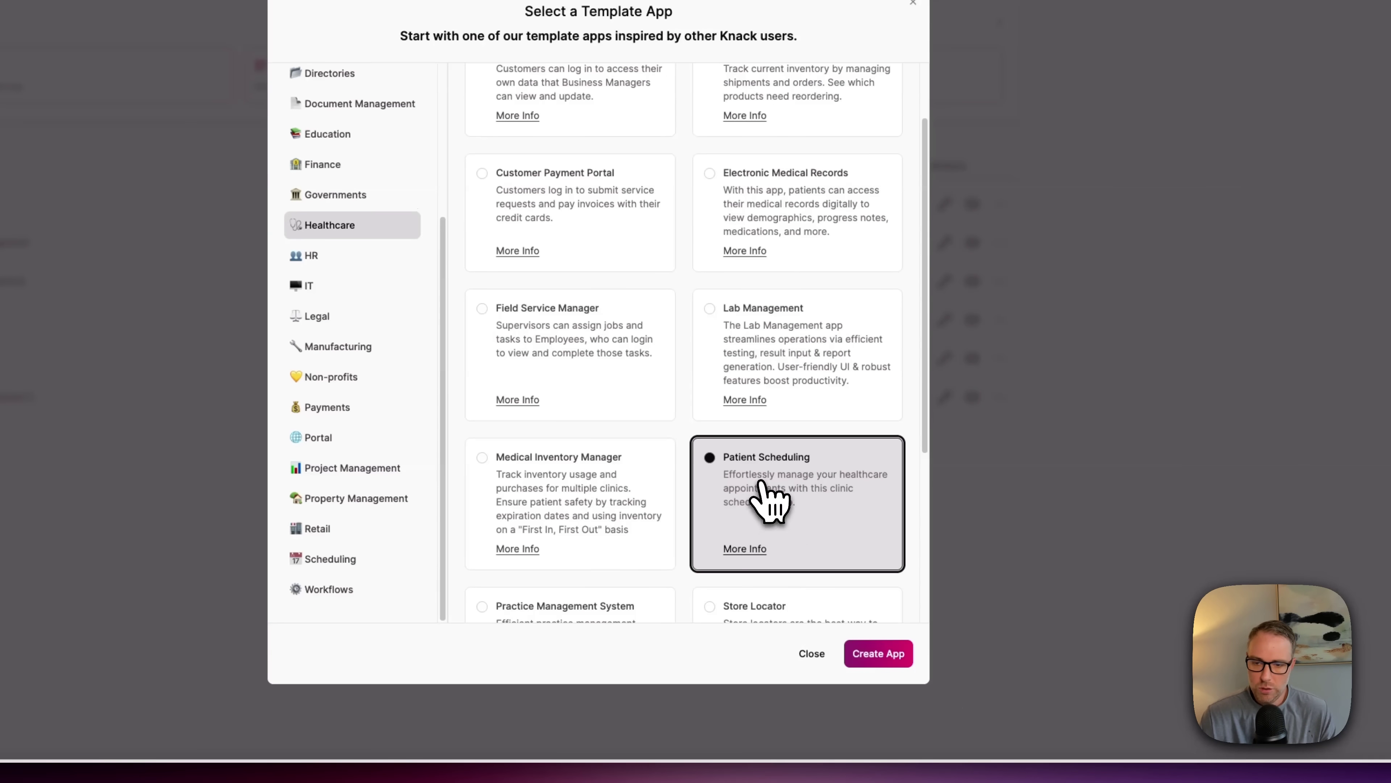
{"action": "left_click", "coordinate": [768, 542]}
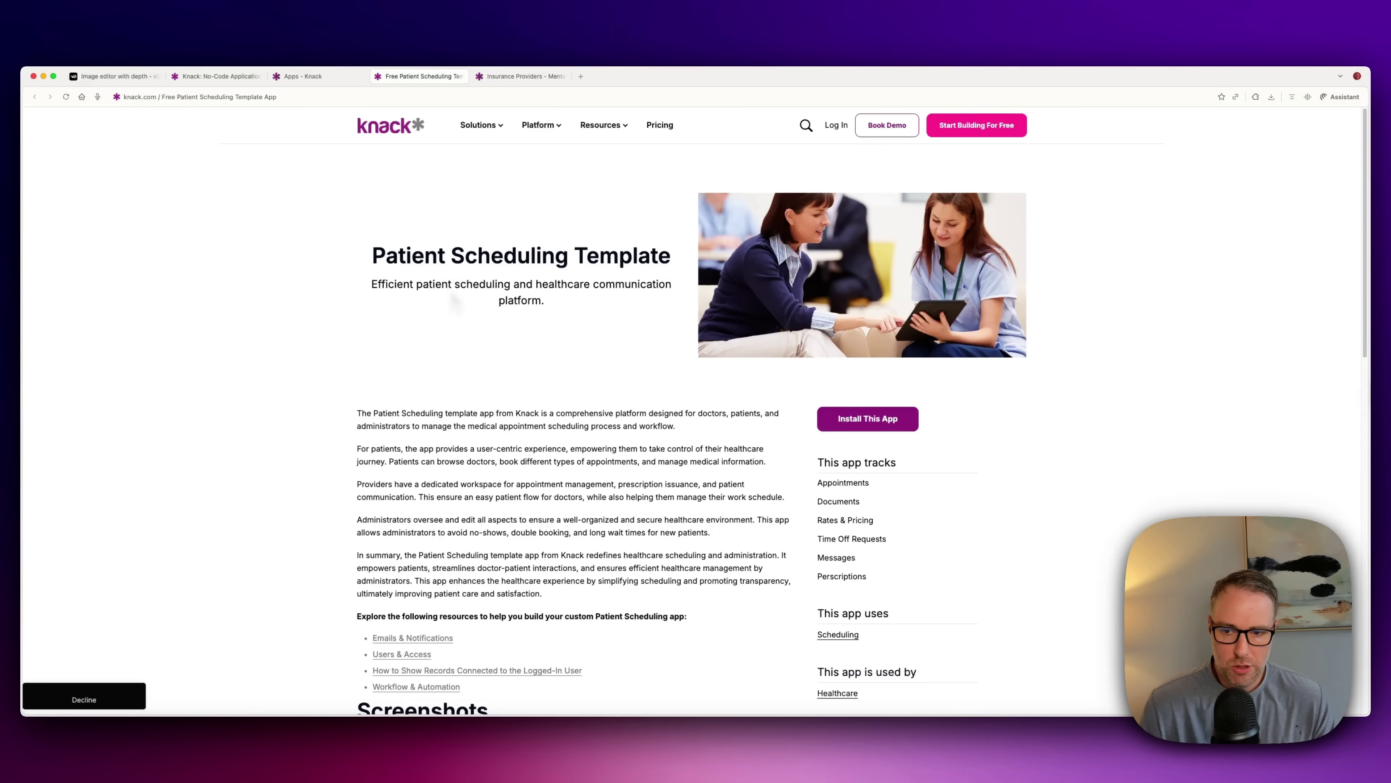
Read the Patient Scheduling template's description and look through its enlarged screenshots
{"action": "scroll", "coordinate": [441, 296], "scroll_direction": "down", "scroll_amount": 5}
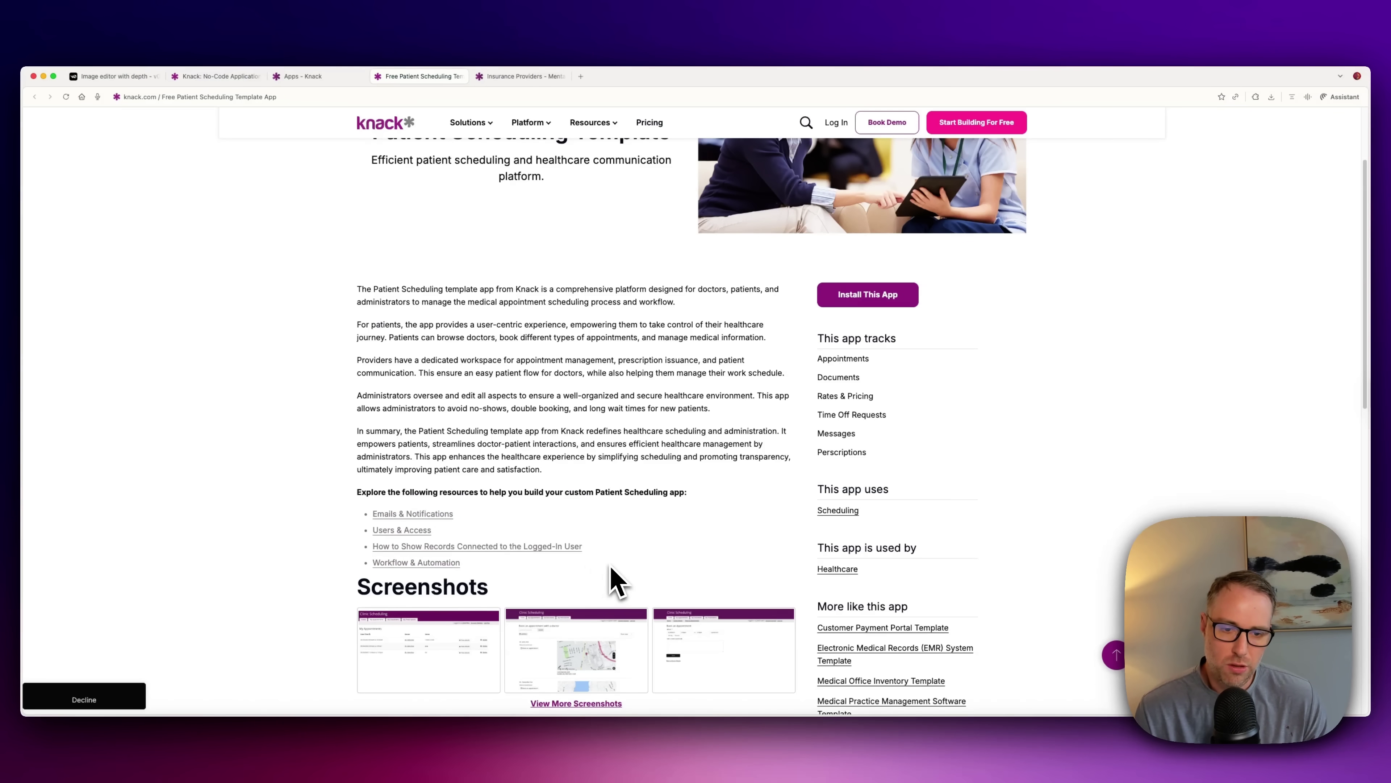
{"action": "scroll", "coordinate": [610, 567], "scroll_direction": "down", "scroll_amount": 5}
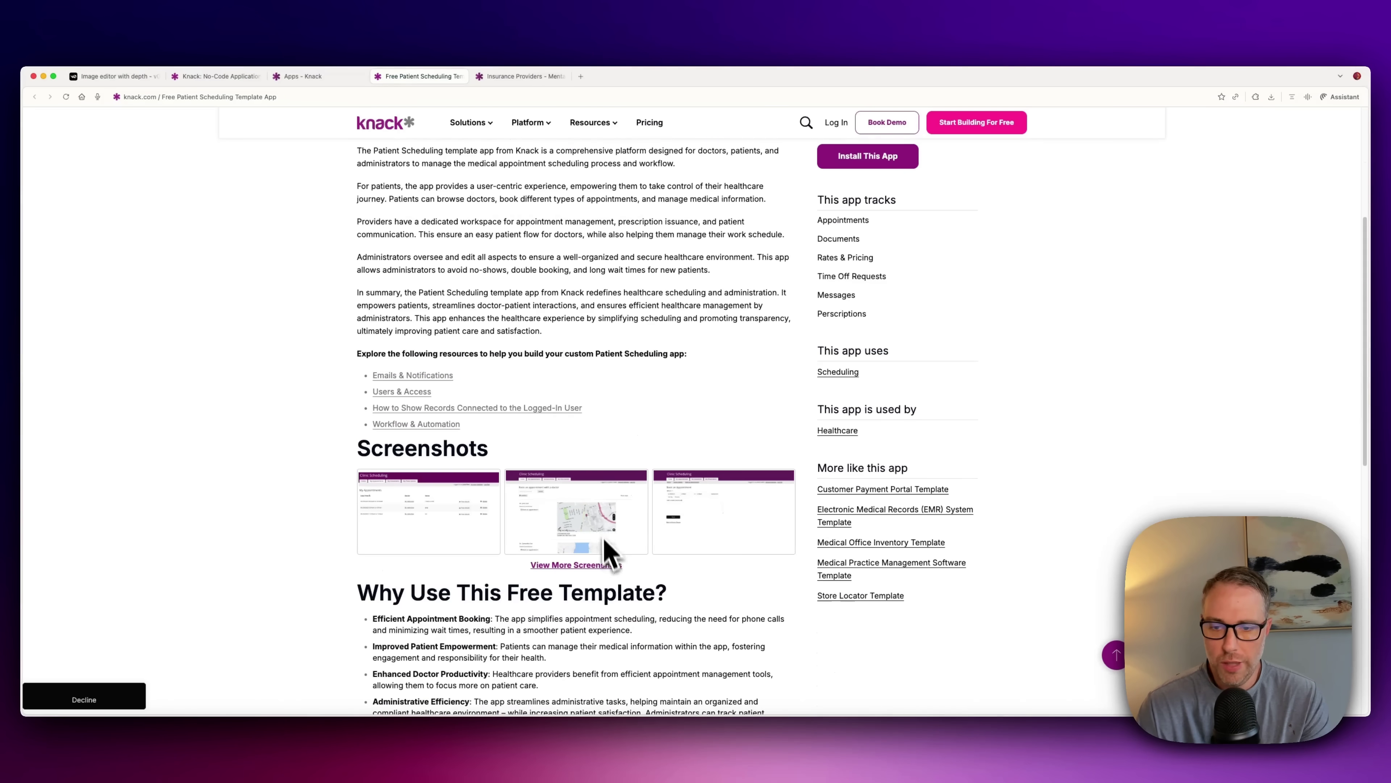
{"action": "left_click", "coordinate": [575, 564]}
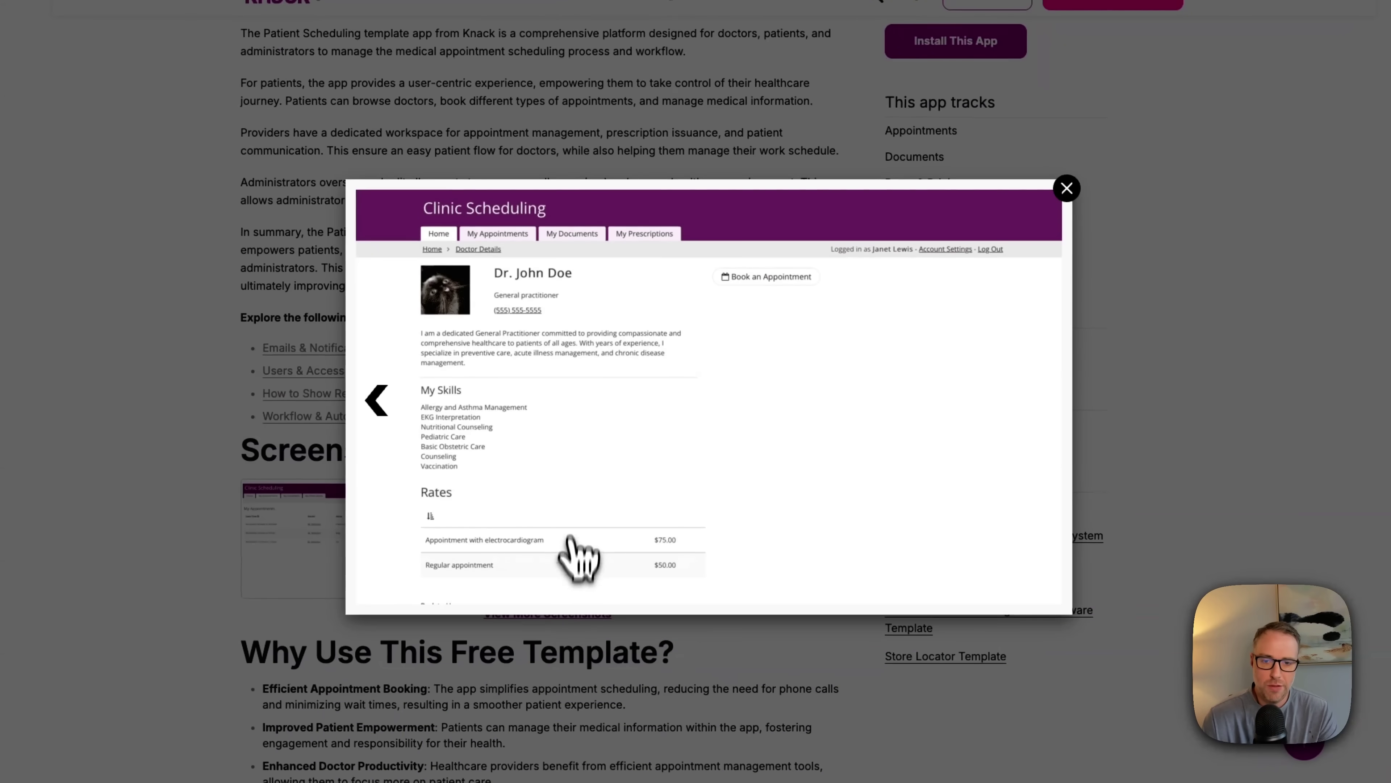
{"action": "left_click", "coordinate": [390, 409]}
{"action": "left_click", "coordinate": [390, 410]}
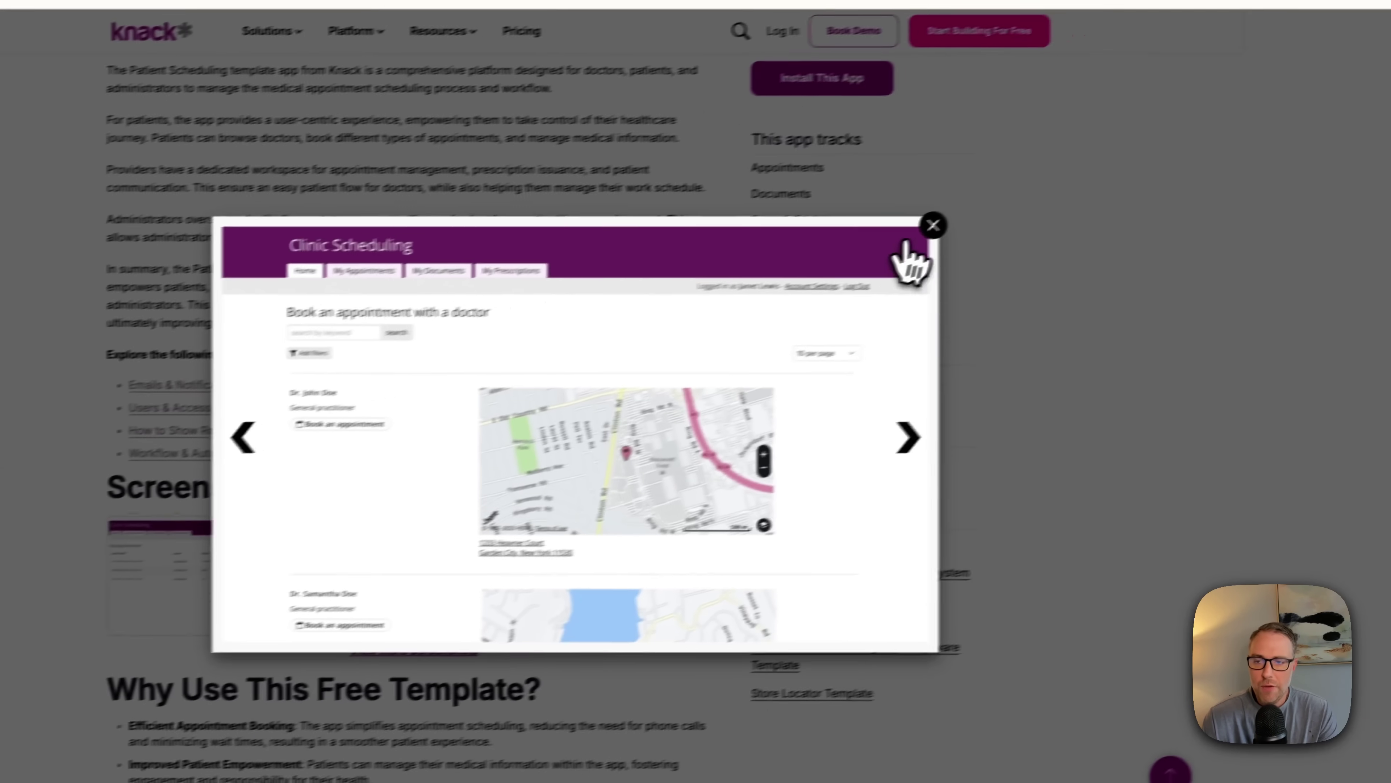
{"action": "left_click", "coordinate": [1067, 188]}
Install the Patient Scheduling template as an app and enter its builder
{"action": "scroll", "coordinate": [925, 417], "scroll_direction": "up", "scroll_amount": 7}
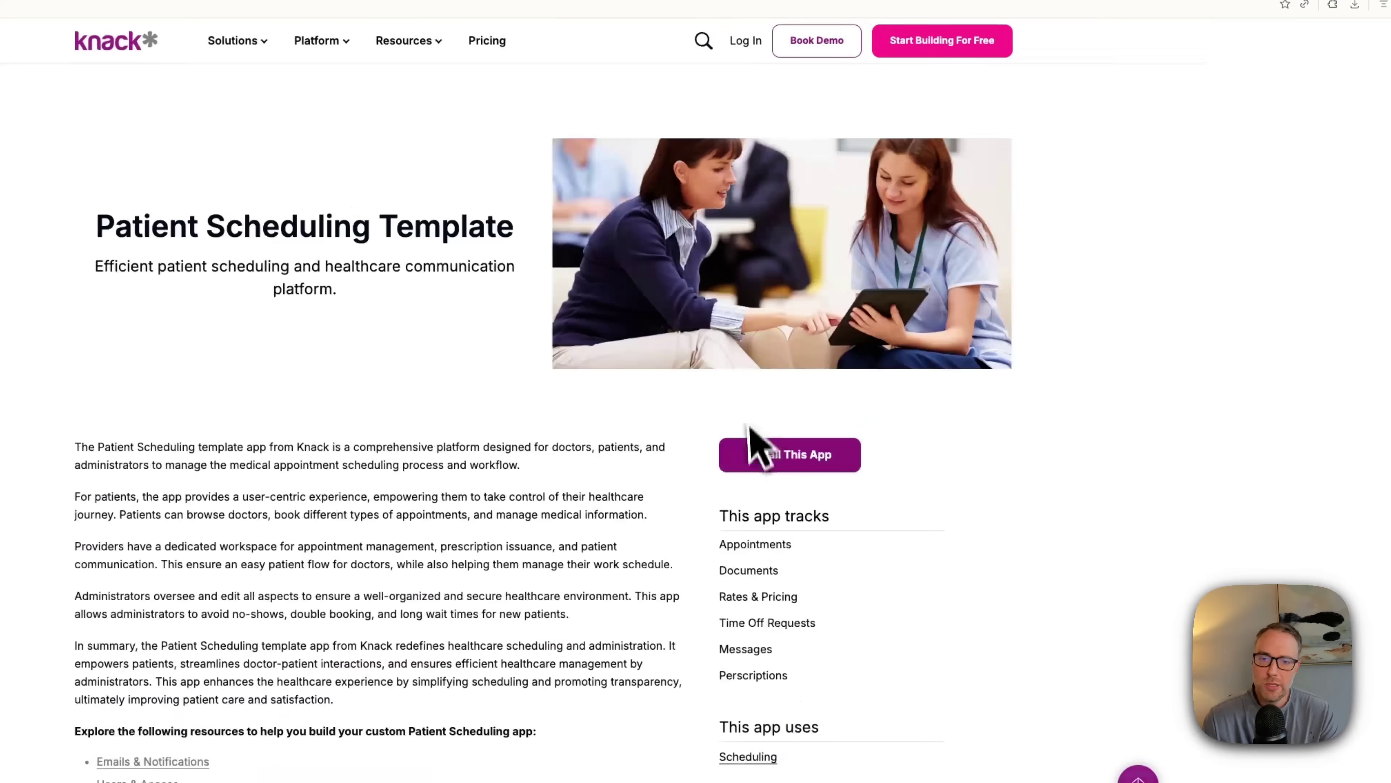
{"action": "left_click", "coordinate": [794, 458]}
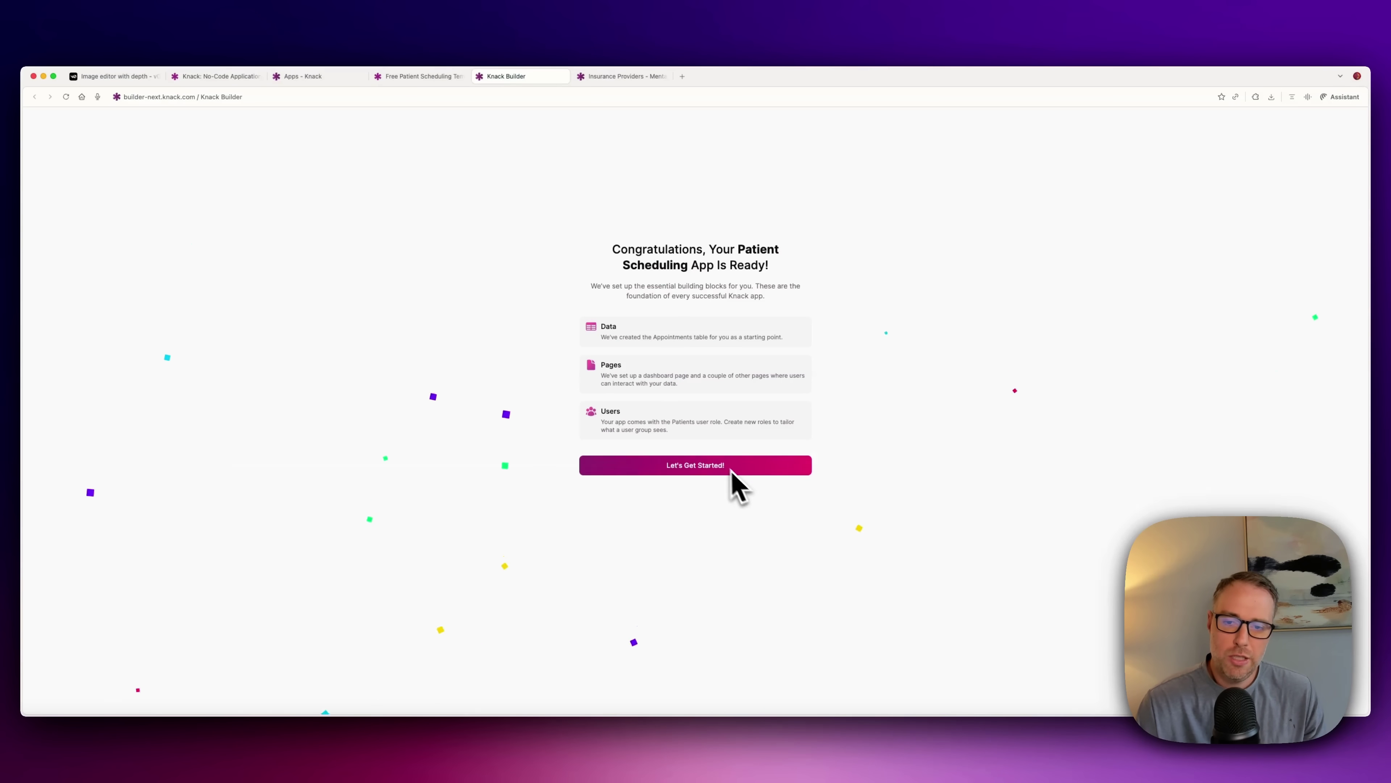
{"action": "left_click", "coordinate": [718, 466]}
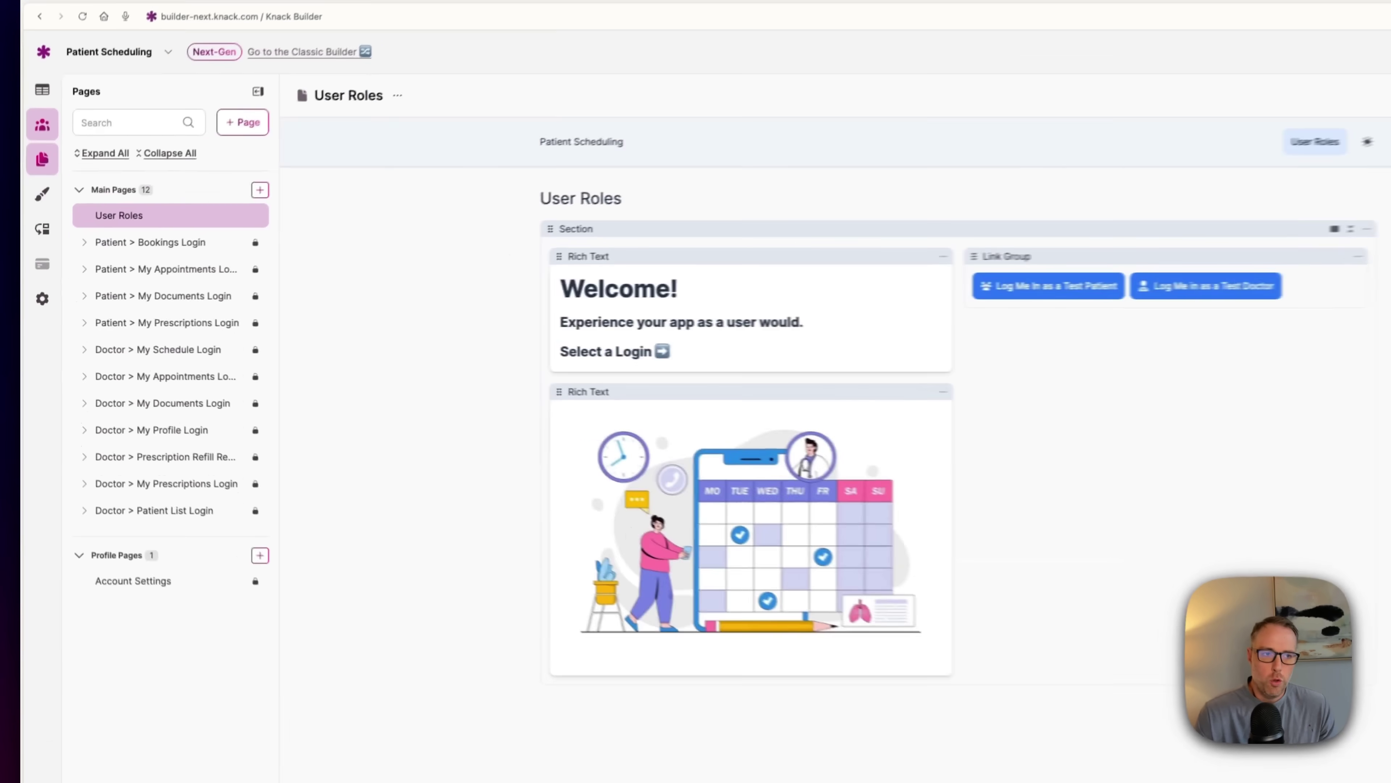
Look over the Patient Scheduling app's users, user roles and page list
{"action": "left_click", "coordinate": [36, 176]}
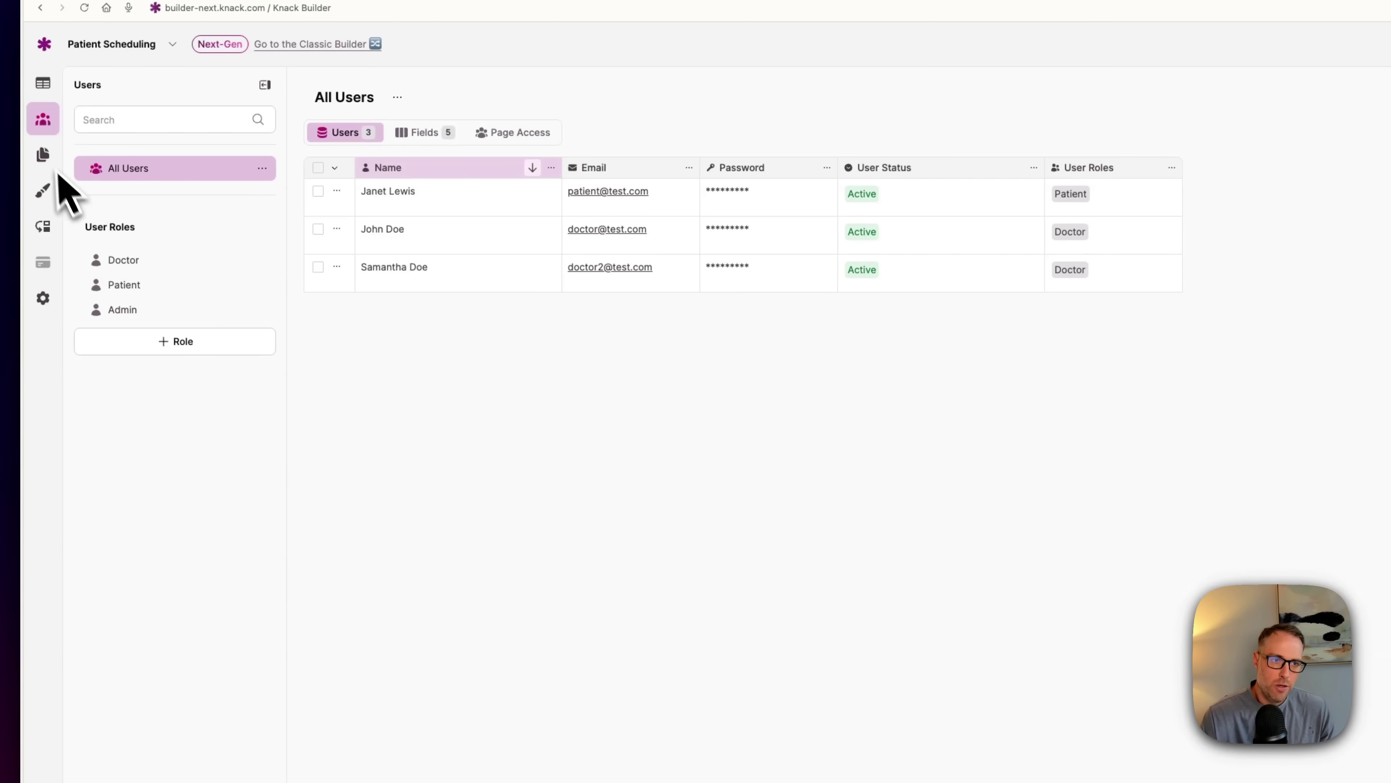
{"action": "left_click", "coordinate": [43, 155]}
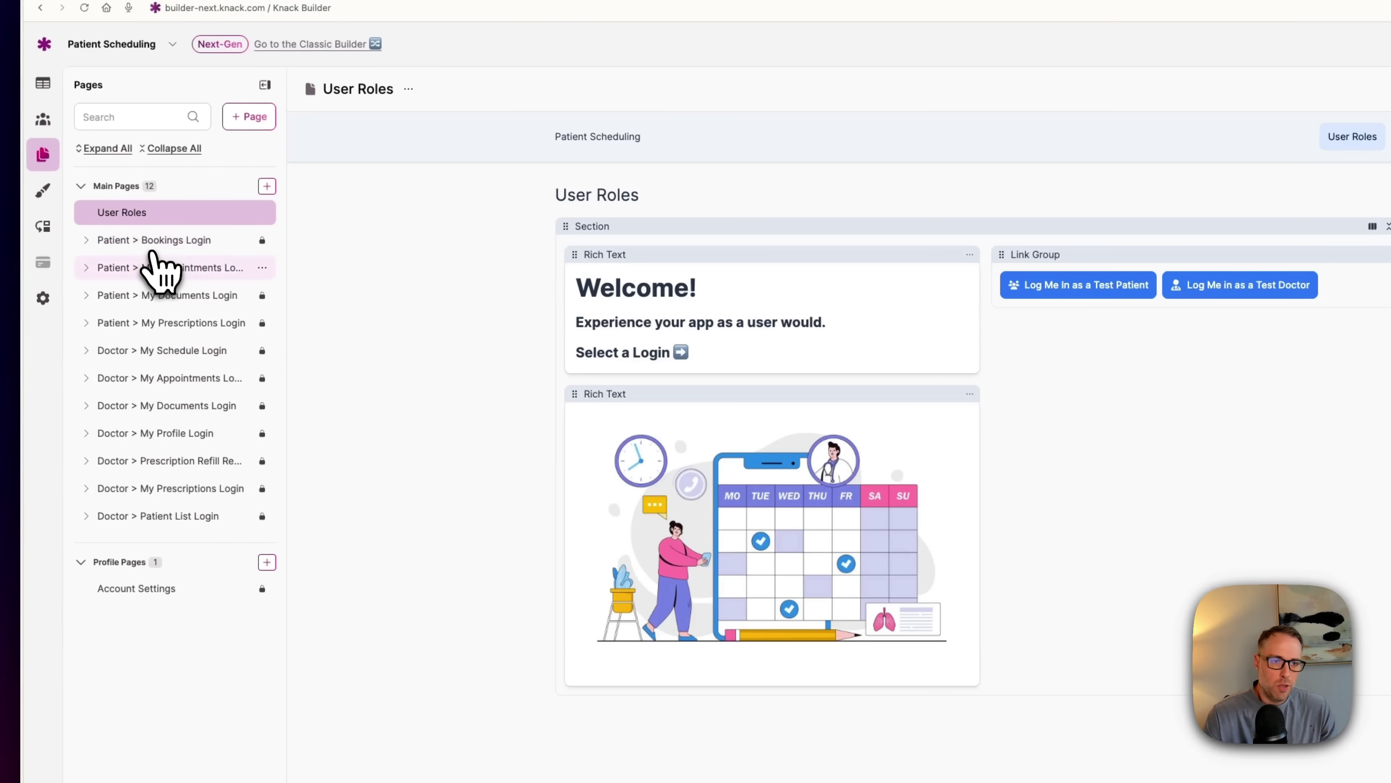